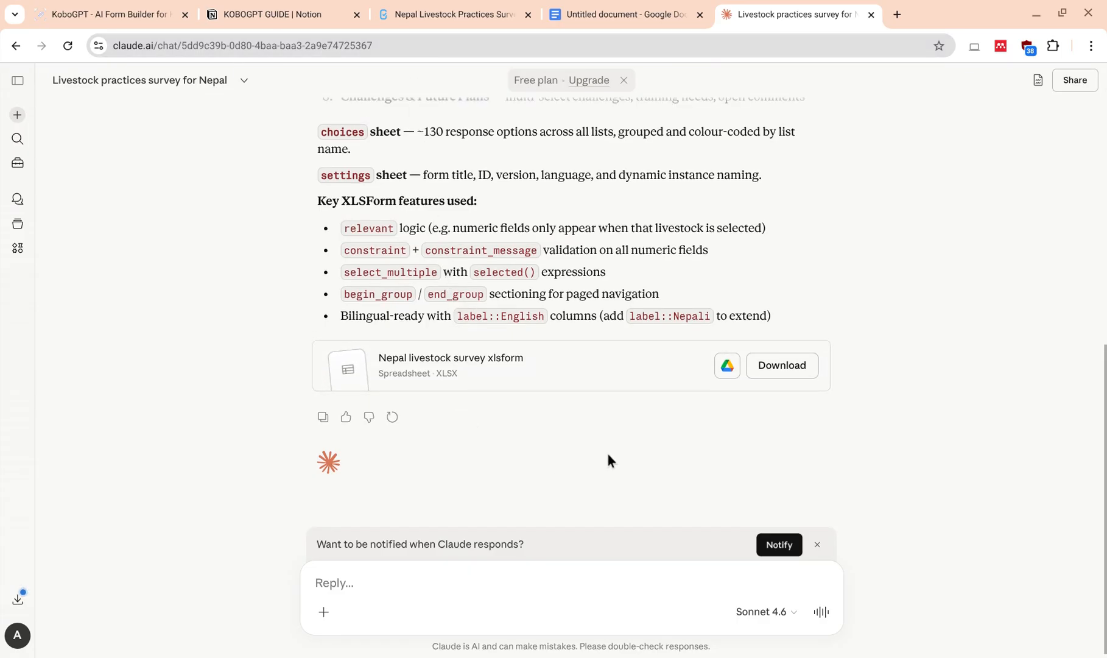
Step: Ask Claude to create a quantitative XLSForm survey on livestock practices in Nepal, including Likert scale, multiple choice, numeric questions, and demographics
{"action": "scroll", "coordinate": [846, 375], "scroll_direction": "up", "scroll_amount": 1}
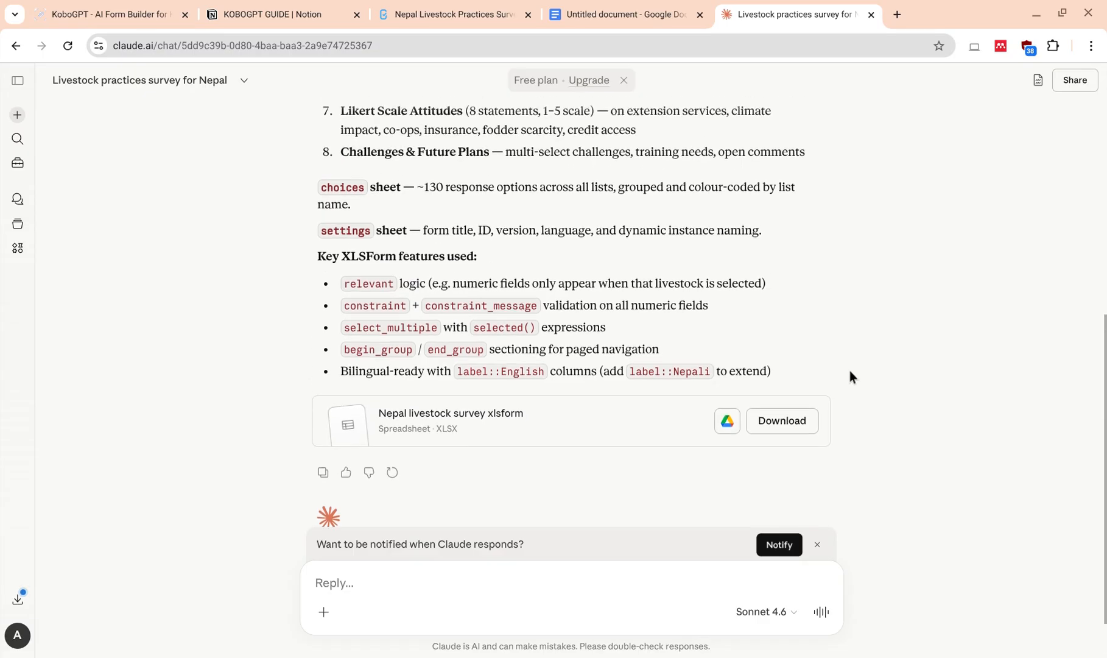
{"action": "scroll", "coordinate": [852, 358], "scroll_direction": "down", "scroll_amount": 1}
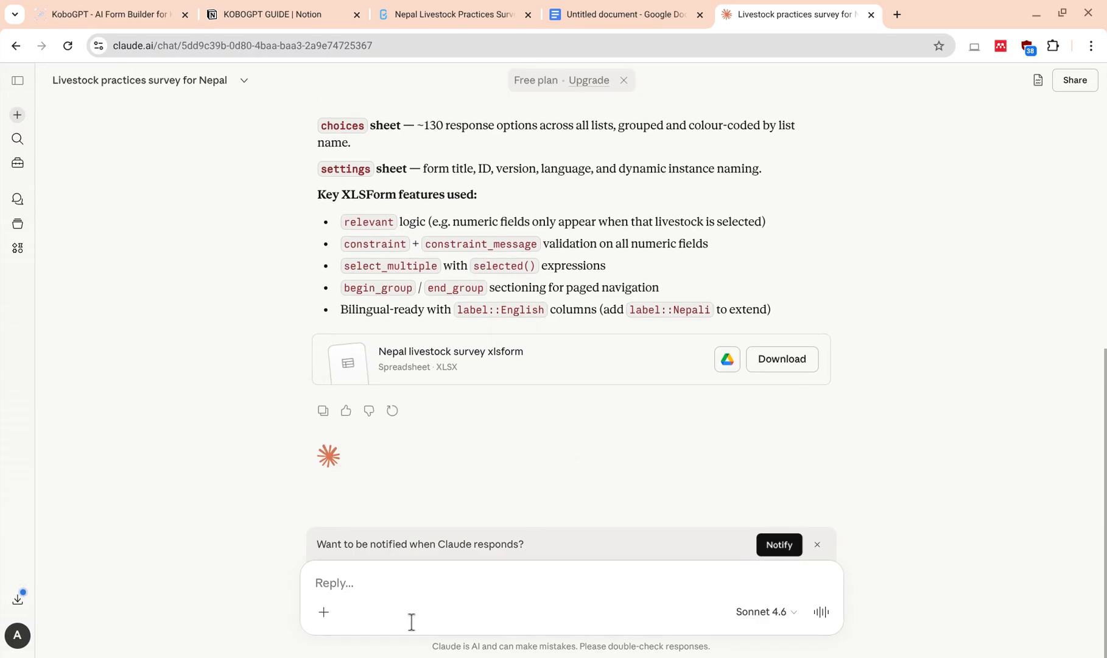
{"action": "left_click", "coordinate": [377, 613]}
{"action": "type", "text": "Create a quantitative survey in XLSForm format on livestock practices in Nepal. Include Likert scale, multiple choice, numeric questions, and demographics."}
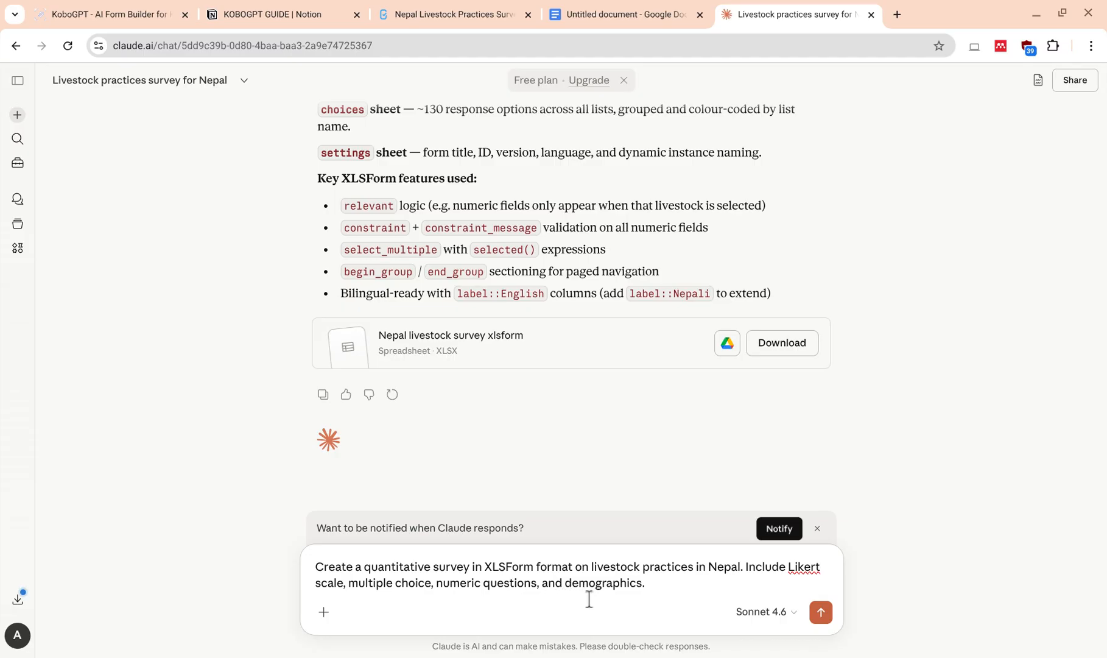
{"action": "left_click_drag", "start_coordinate": [591, 600], "coordinate": [750, 599]}
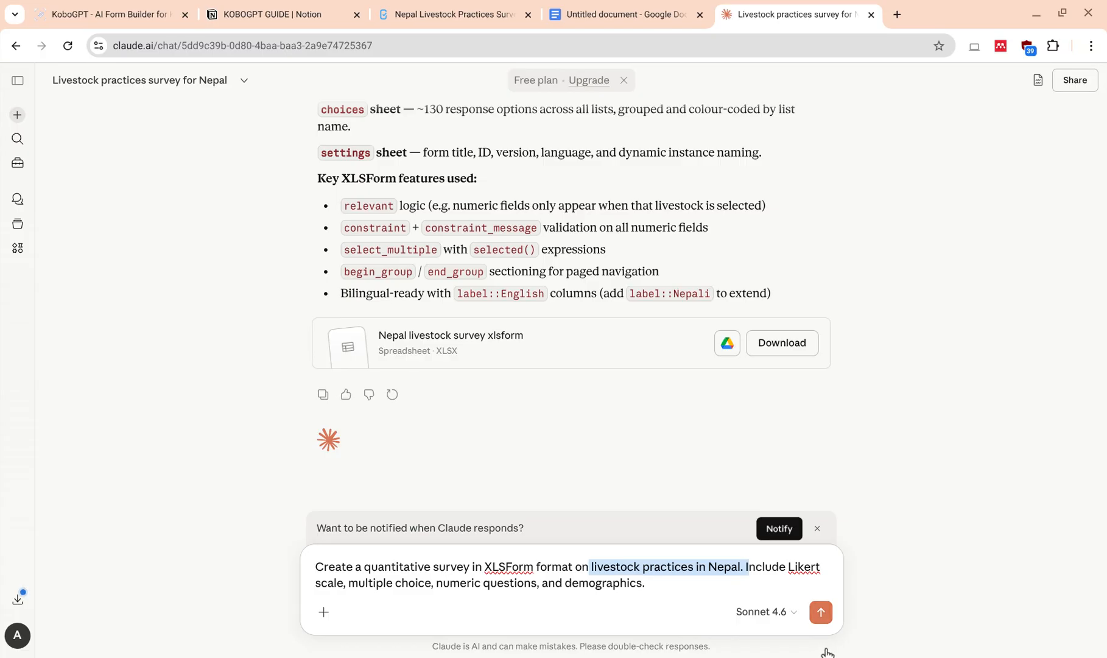
{"action": "left_click", "coordinate": [820, 611]}
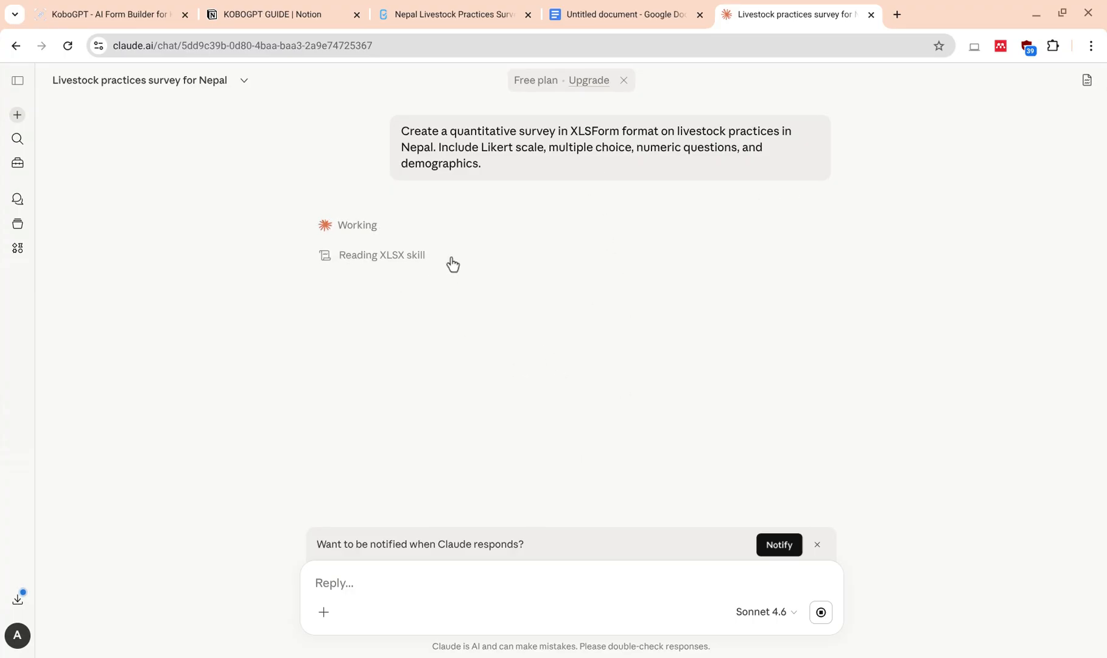
Step: Switch to KoboToolbox, leave the open Nepal Livestock Practices Survey 2025 form editor, and start creating a new project
{"action": "left_click", "coordinate": [408, 14]}
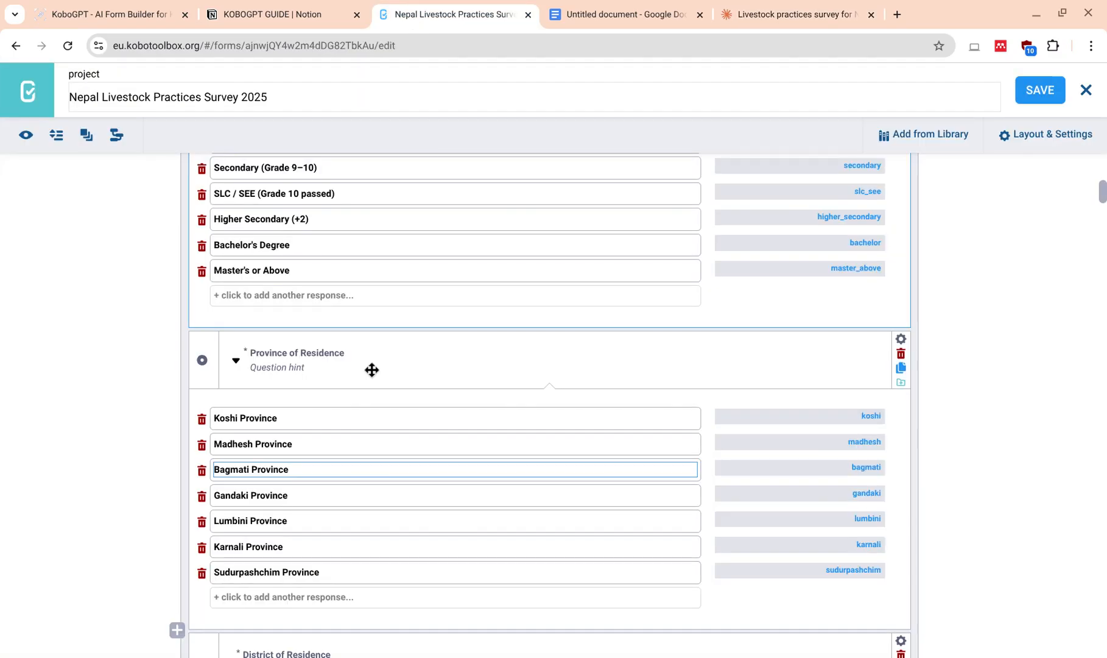
{"action": "scroll", "coordinate": [262, 256], "scroll_direction": "up", "scroll_amount": 1}
{"action": "left_click", "coordinate": [35, 105]}
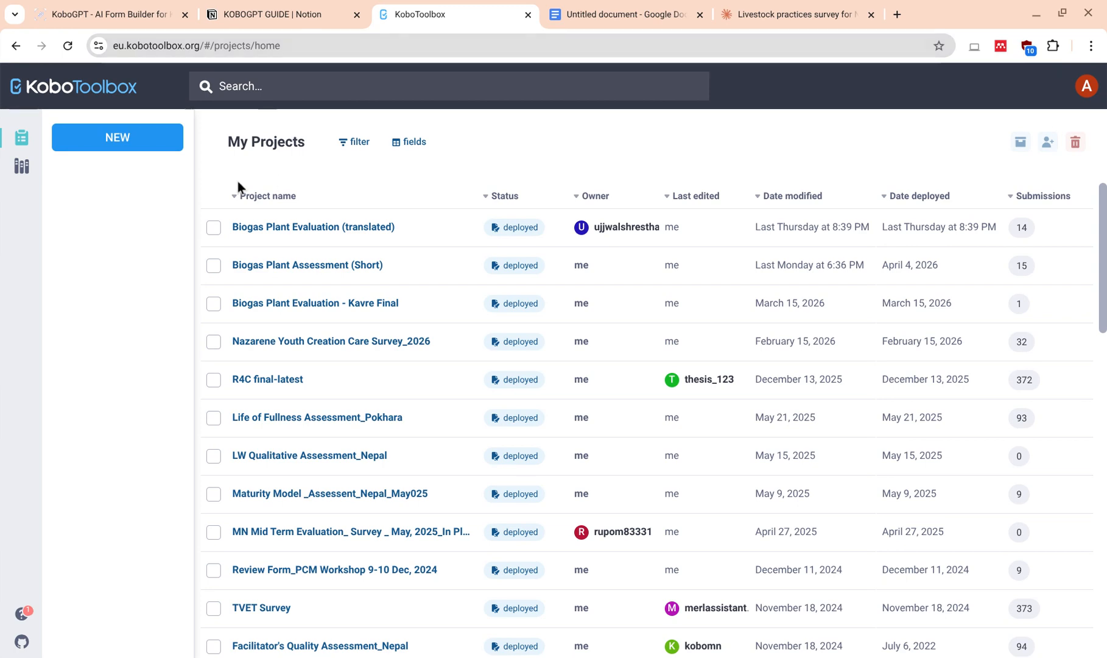
{"action": "left_click", "coordinate": [135, 146]}
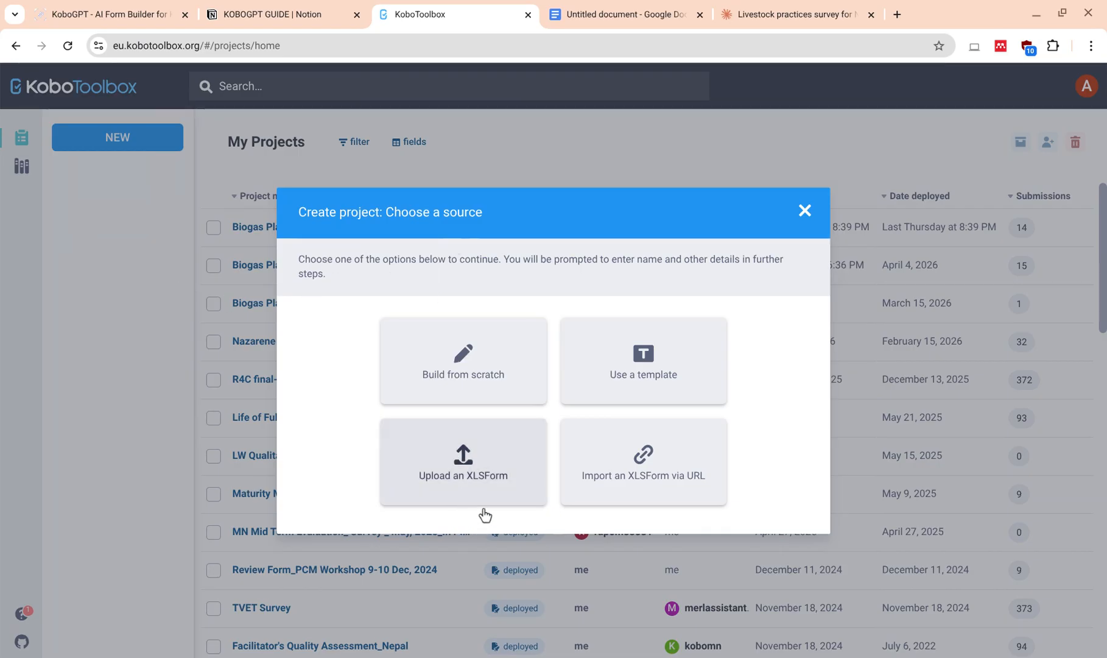
Step: Return to Claude and review its summary of the generated XLSForm's survey sections and supporting sheets
{"action": "left_click", "coordinate": [761, 15]}
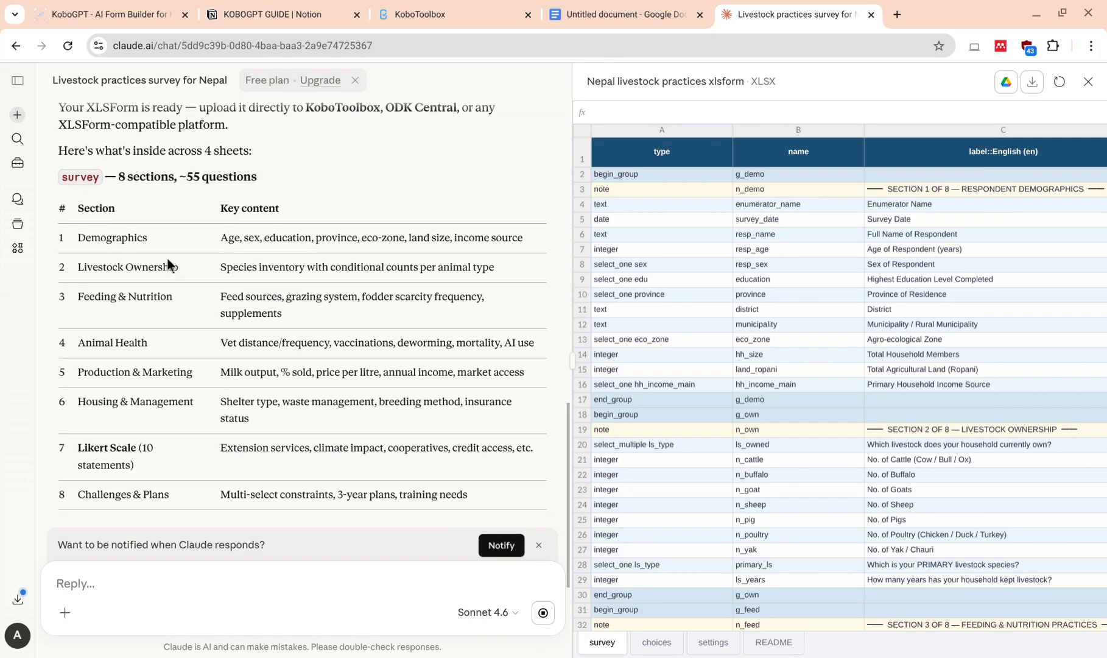
{"action": "left_click_drag", "start_coordinate": [120, 180], "coordinate": [166, 180]}
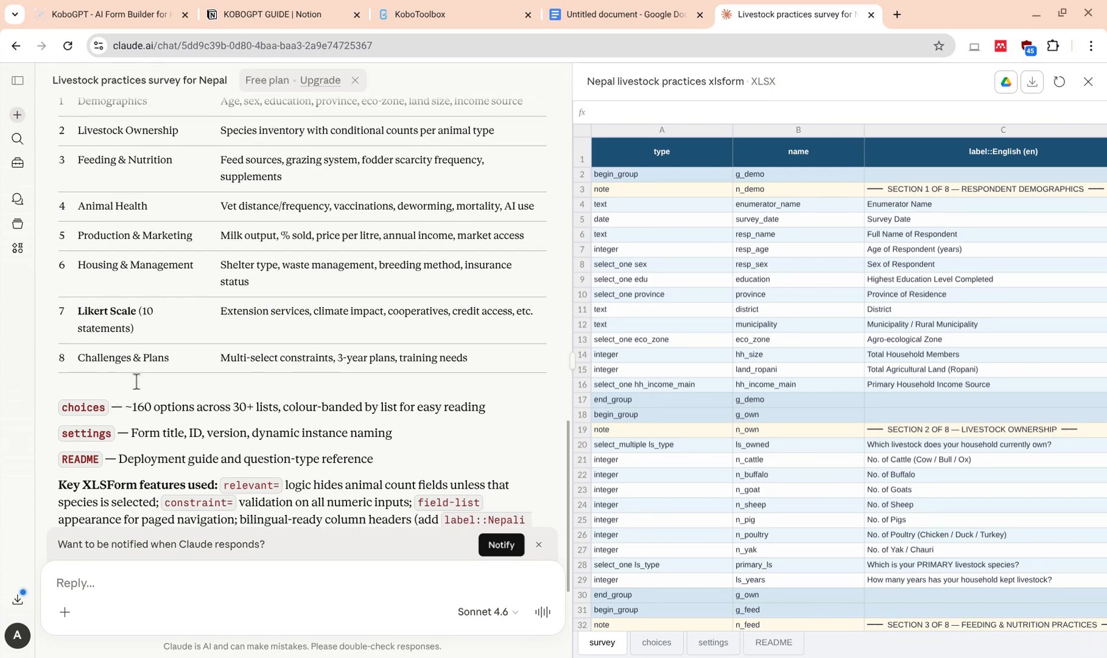
{"action": "scroll", "coordinate": [210, 416], "scroll_direction": "up", "scroll_amount": 3}
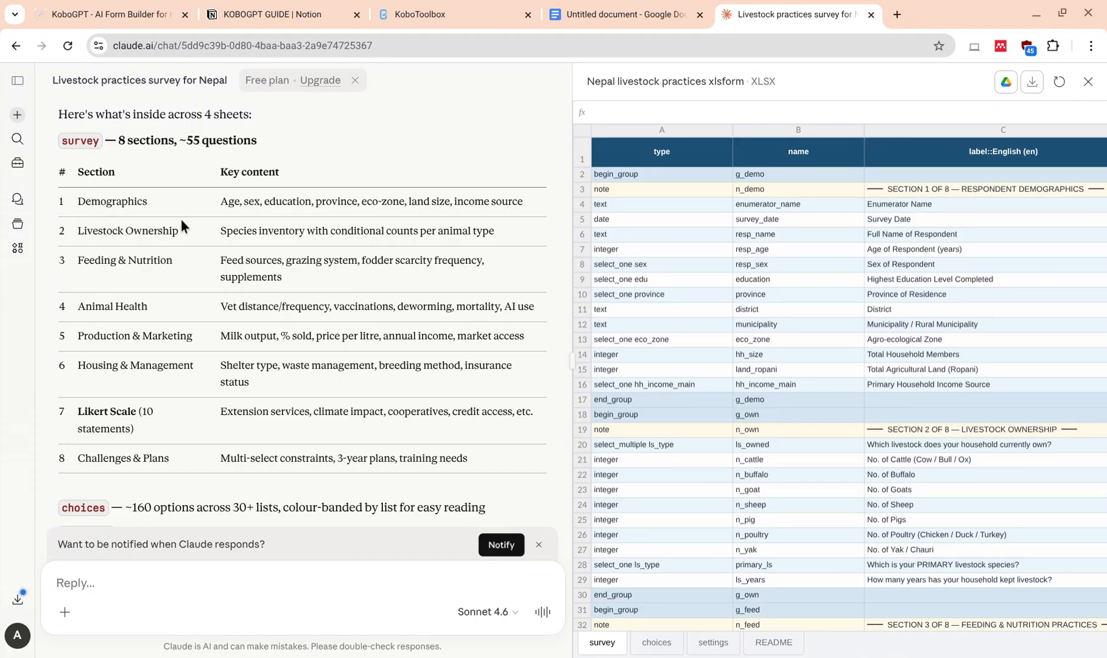
{"action": "scroll", "coordinate": [238, 278], "scroll_direction": "down", "scroll_amount": 1}
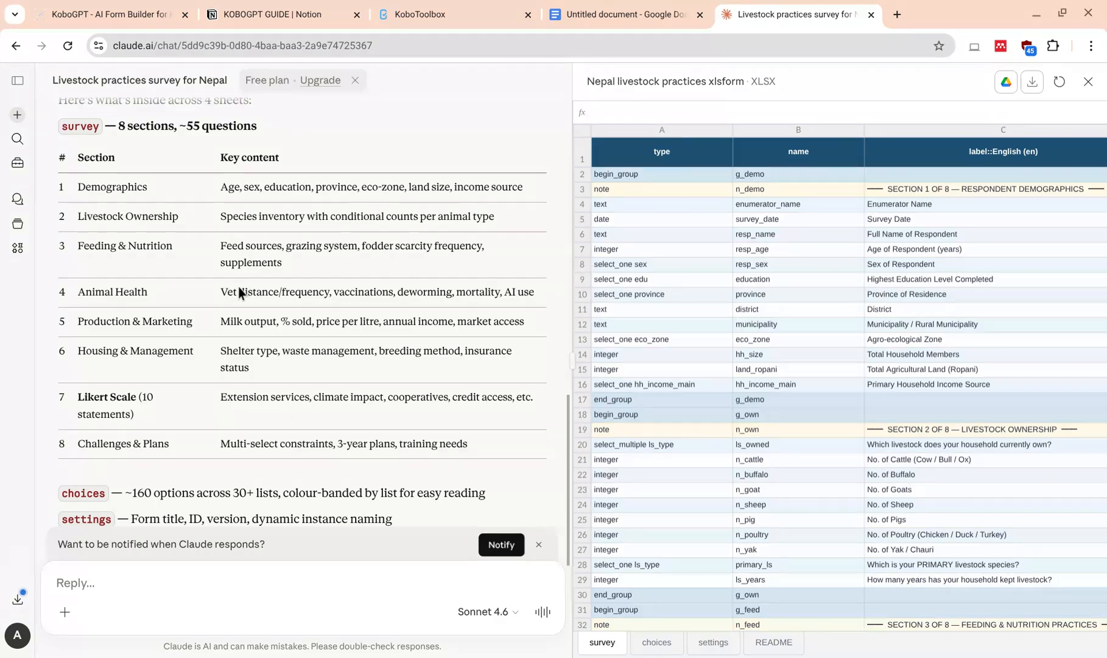
{"action": "scroll", "coordinate": [238, 287], "scroll_direction": "down", "scroll_amount": 5}
{"action": "scroll", "coordinate": [238, 287], "scroll_direction": "up", "scroll_amount": 4}
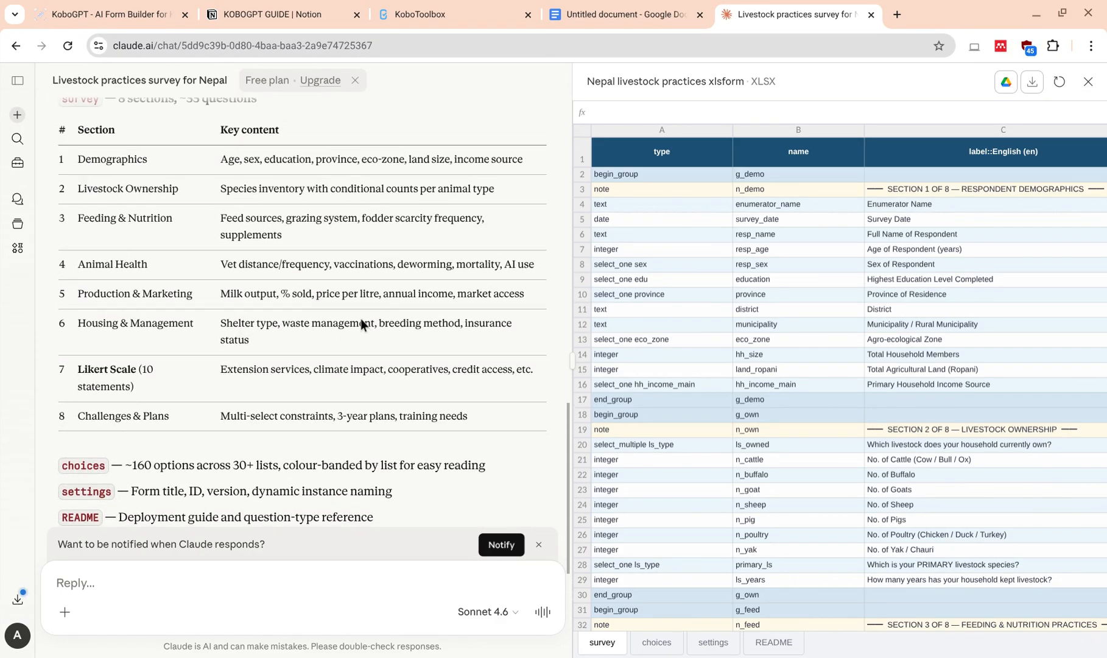
Step: Examine the survey, choices, settings, and README sheets in the generated Nepal livestock practices spreadsheet preview
{"action": "scroll", "coordinate": [828, 329], "scroll_direction": "down", "scroll_amount": 5}
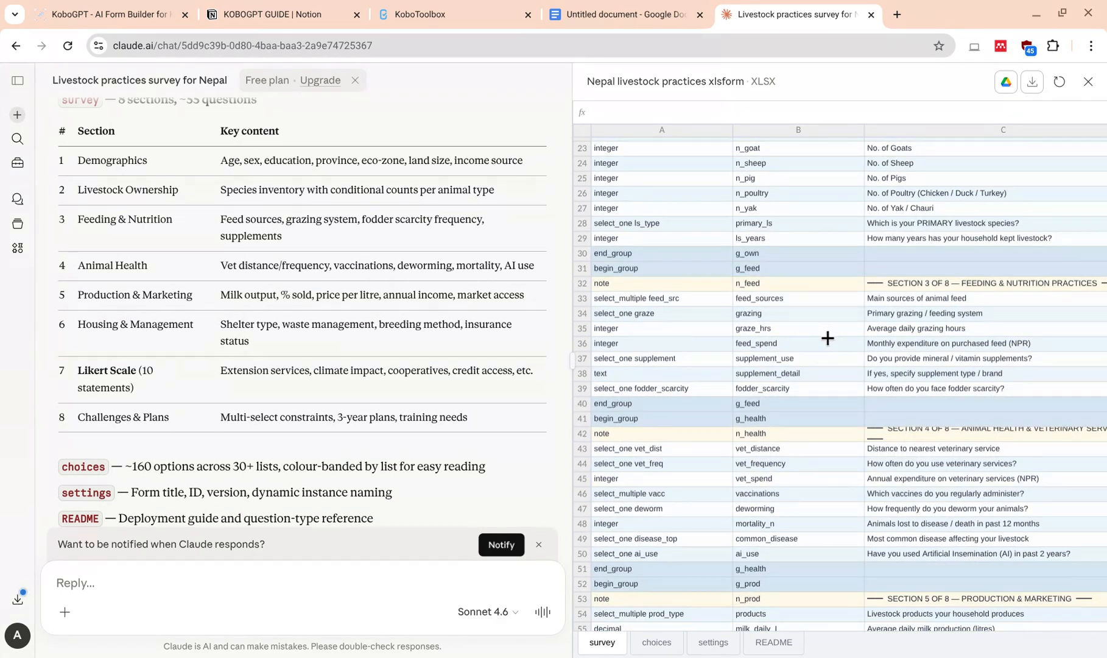
{"action": "scroll", "coordinate": [827, 338], "scroll_direction": "down", "scroll_amount": 5}
{"action": "scroll", "coordinate": [825, 359], "scroll_direction": "up", "scroll_amount": 12}
{"action": "scroll", "coordinate": [815, 394], "scroll_direction": "down", "scroll_amount": 7}
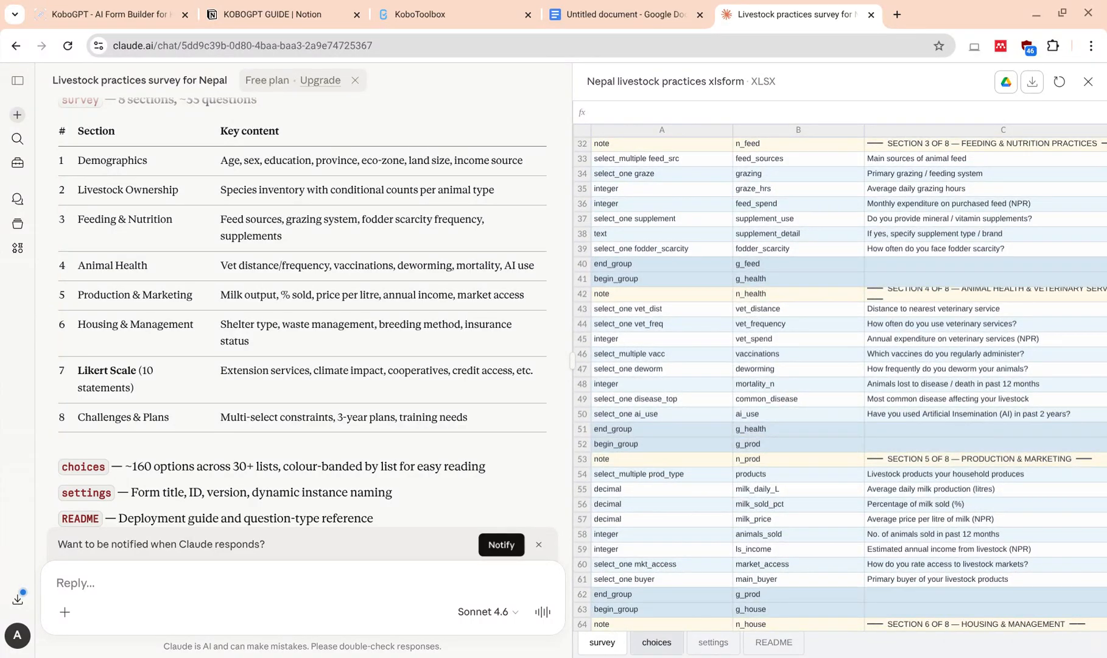
{"action": "left_click", "coordinate": [656, 642]}
{"action": "left_click", "coordinate": [713, 642]}
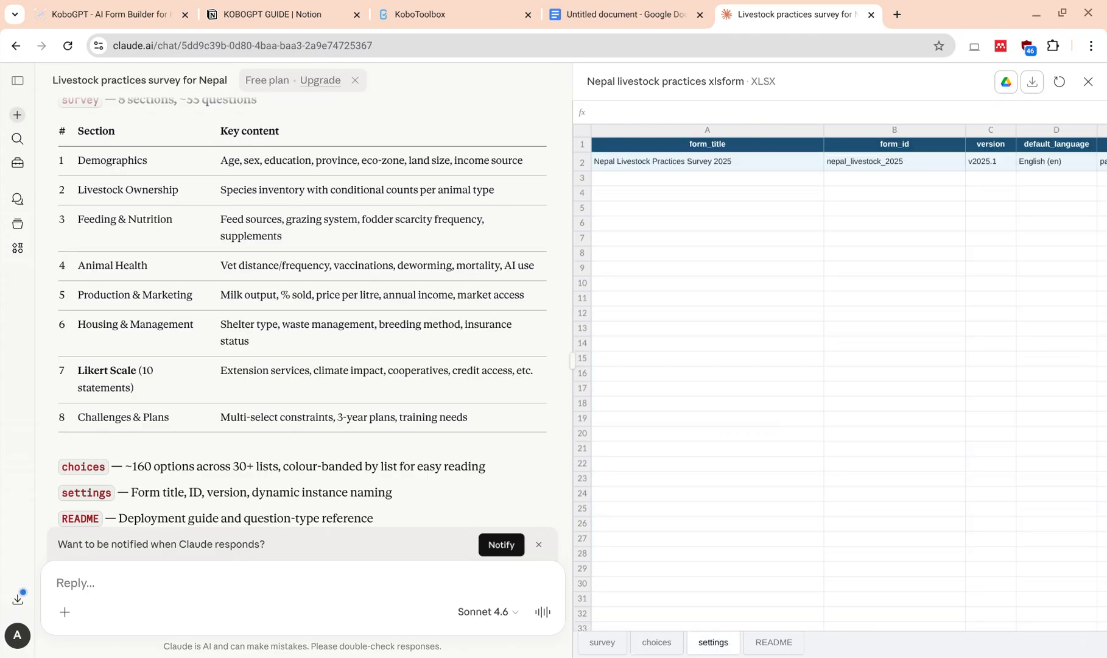
{"action": "left_click", "coordinate": [774, 642]}
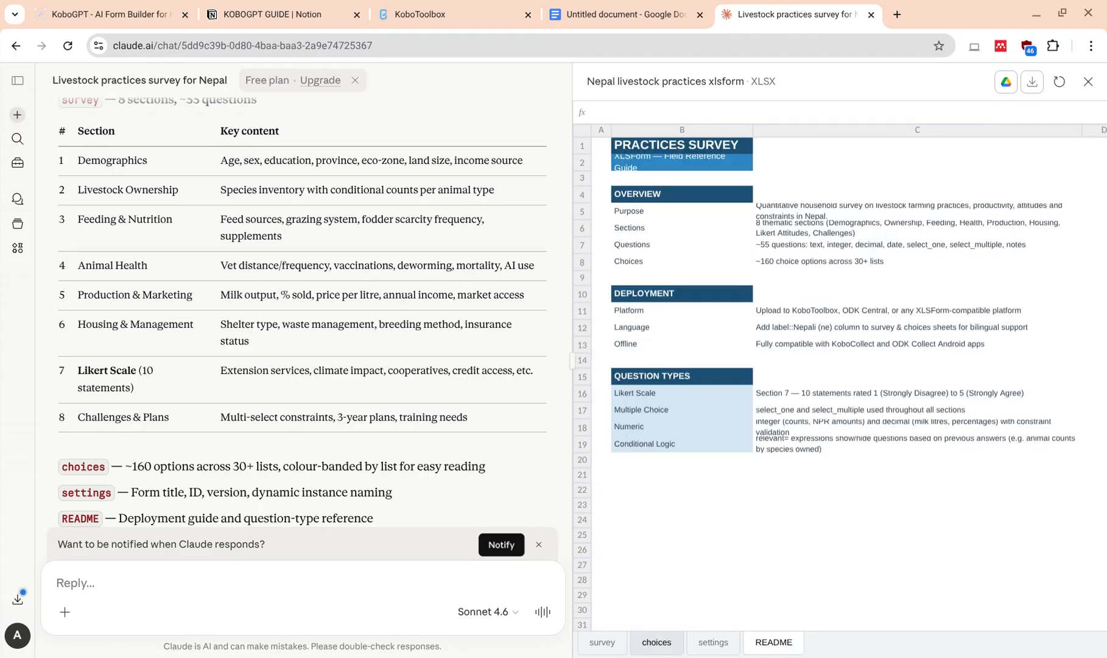
{"action": "left_click", "coordinate": [713, 642]}
{"action": "left_click", "coordinate": [656, 642]}
{"action": "left_click", "coordinate": [602, 642]}
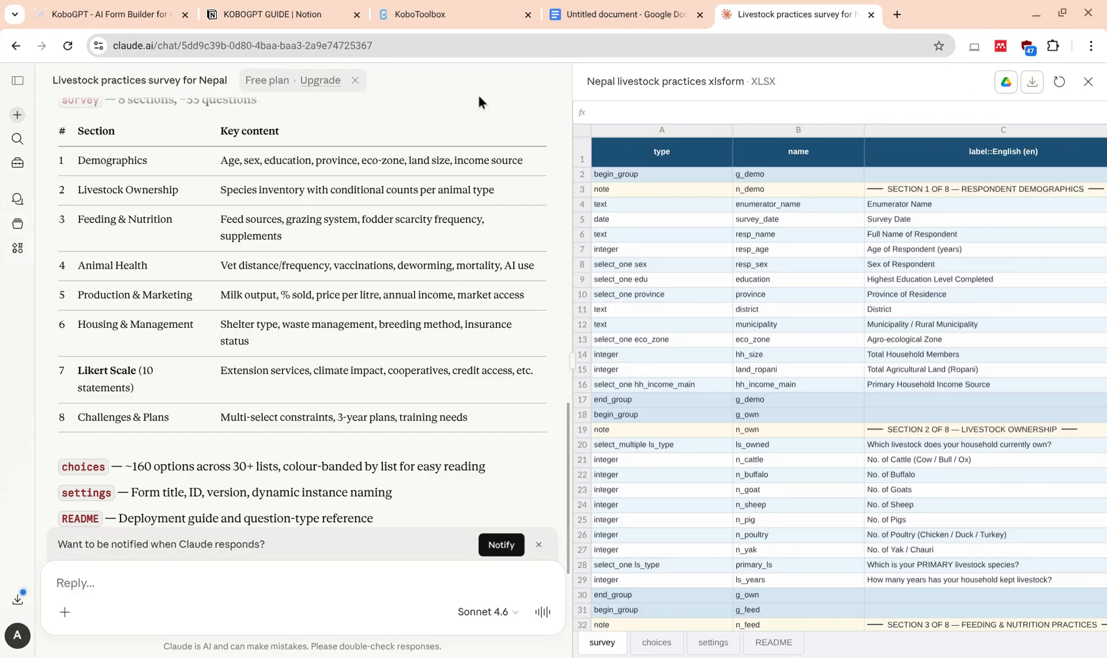
Step: Switch to KoboToolbox, upload the generated livestock XLSForm as a new project, and set its description to "for tutorial"
{"action": "left_click", "coordinate": [408, 18]}
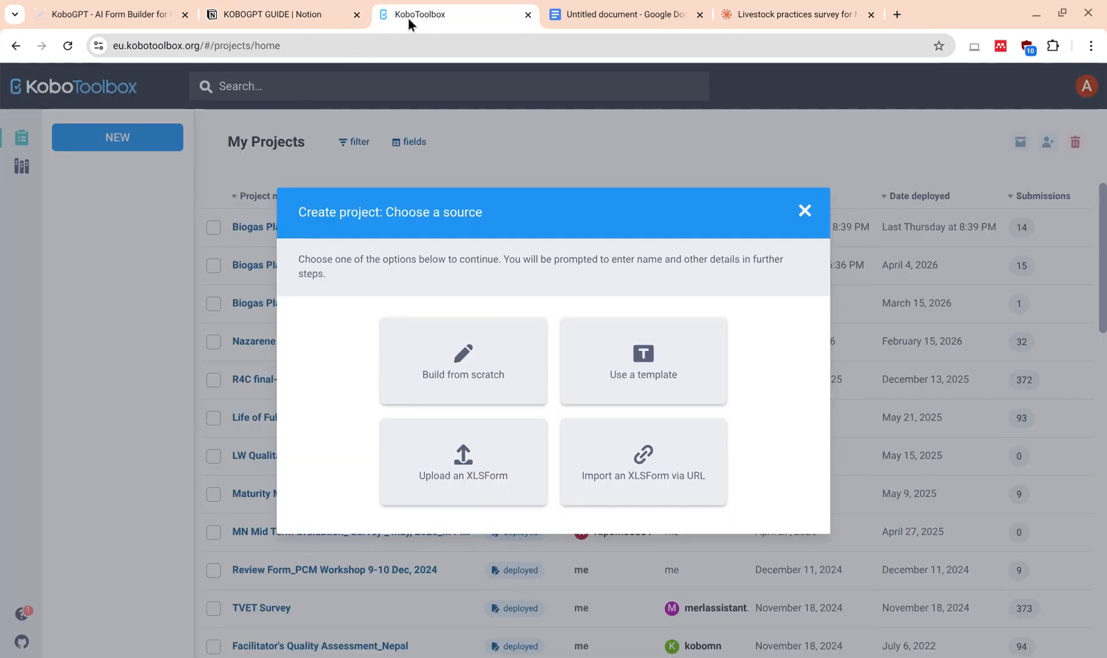
{"action": "left_click", "coordinate": [471, 503]}
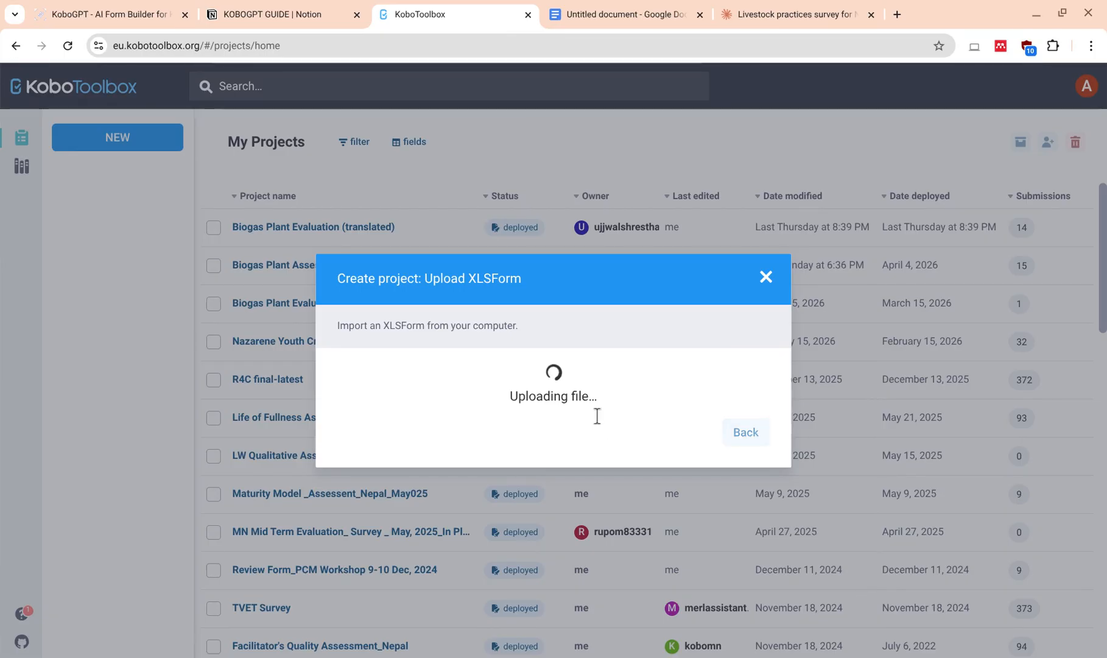
{"action": "left_click", "coordinate": [375, 390]}
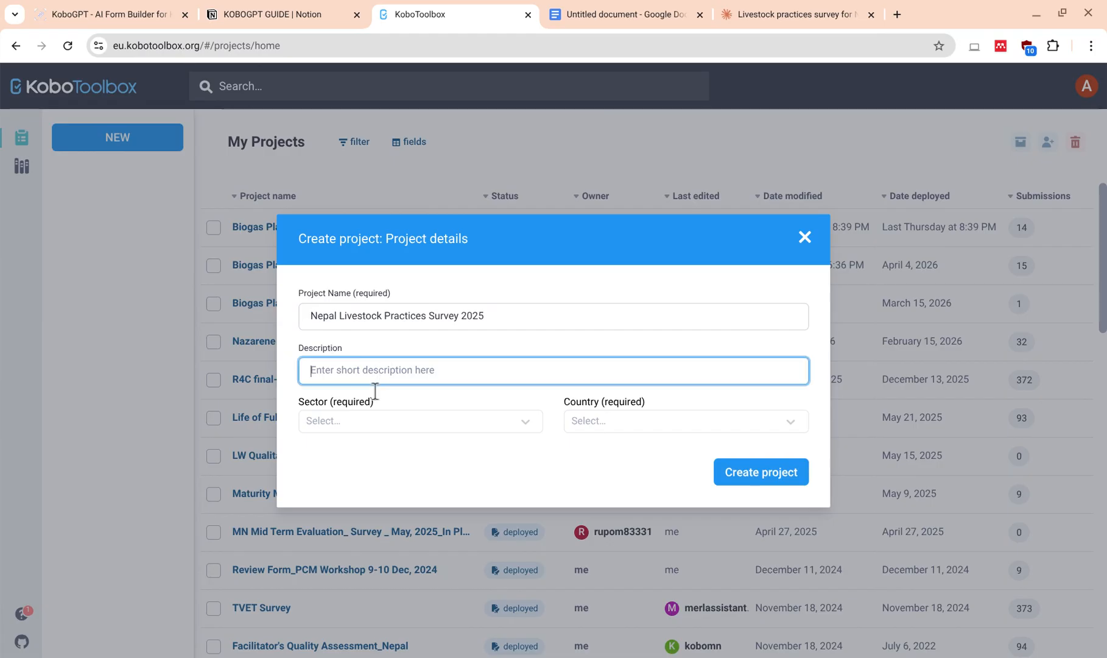
{"action": "type", "text": "for tutorial"}
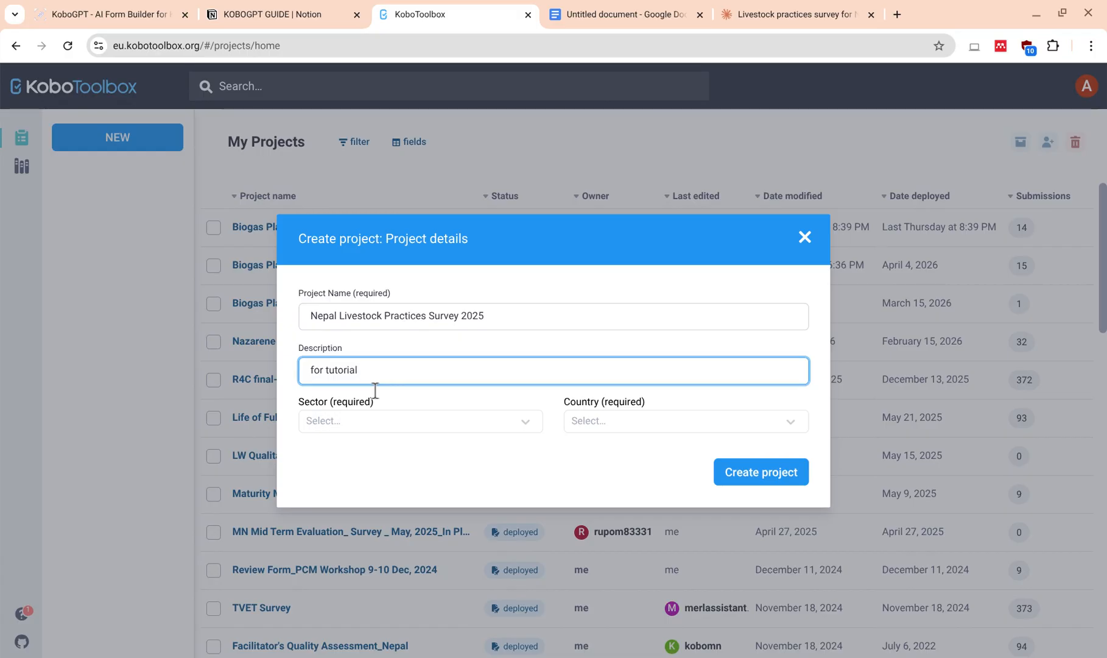
Step: Set the project's sector to Other and its country to Nepal, and create the project
{"action": "left_click", "coordinate": [382, 426]}
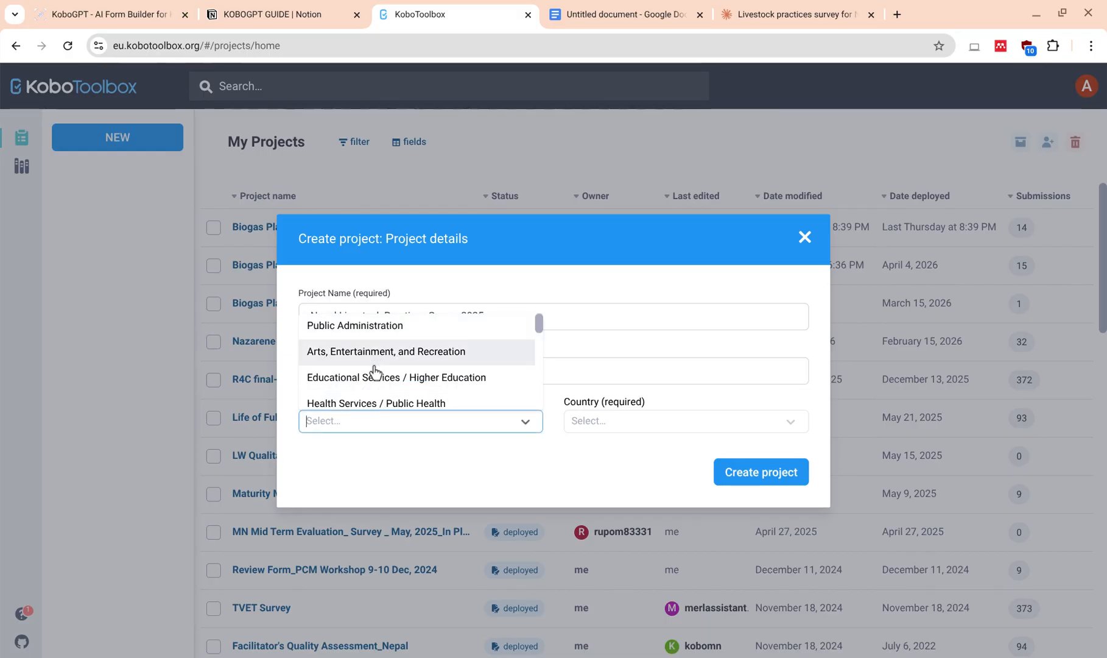
{"action": "scroll", "coordinate": [377, 380], "scroll_direction": "down", "scroll_amount": 2}
{"action": "scroll", "coordinate": [378, 384], "scroll_direction": "down", "scroll_amount": 5}
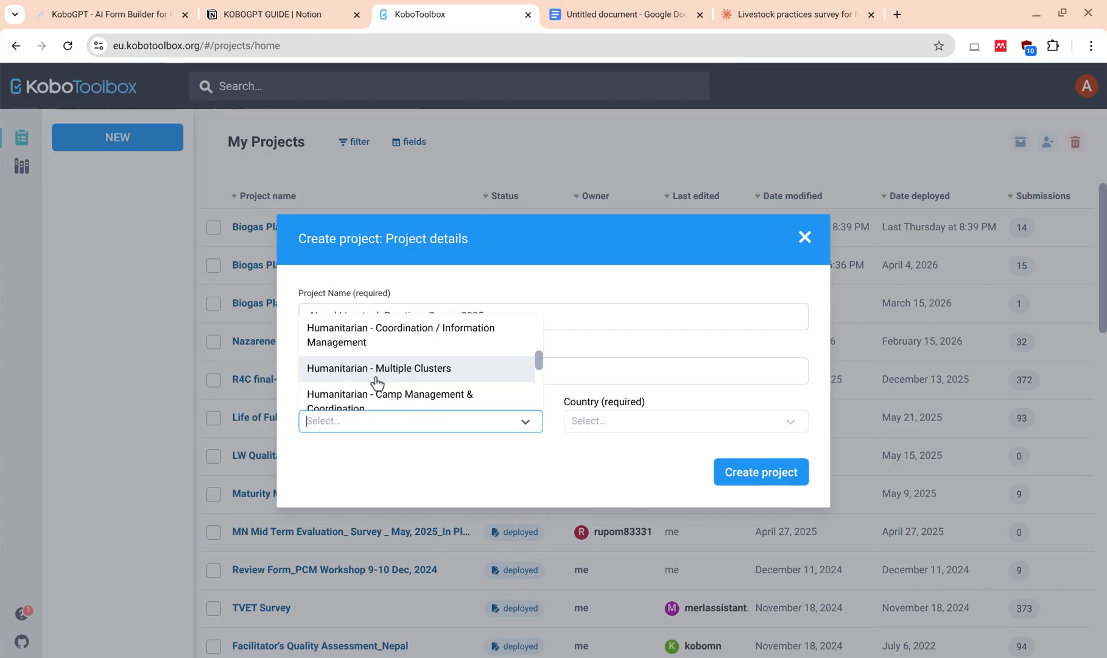
{"action": "scroll", "coordinate": [382, 403], "scroll_direction": "down", "scroll_amount": 3}
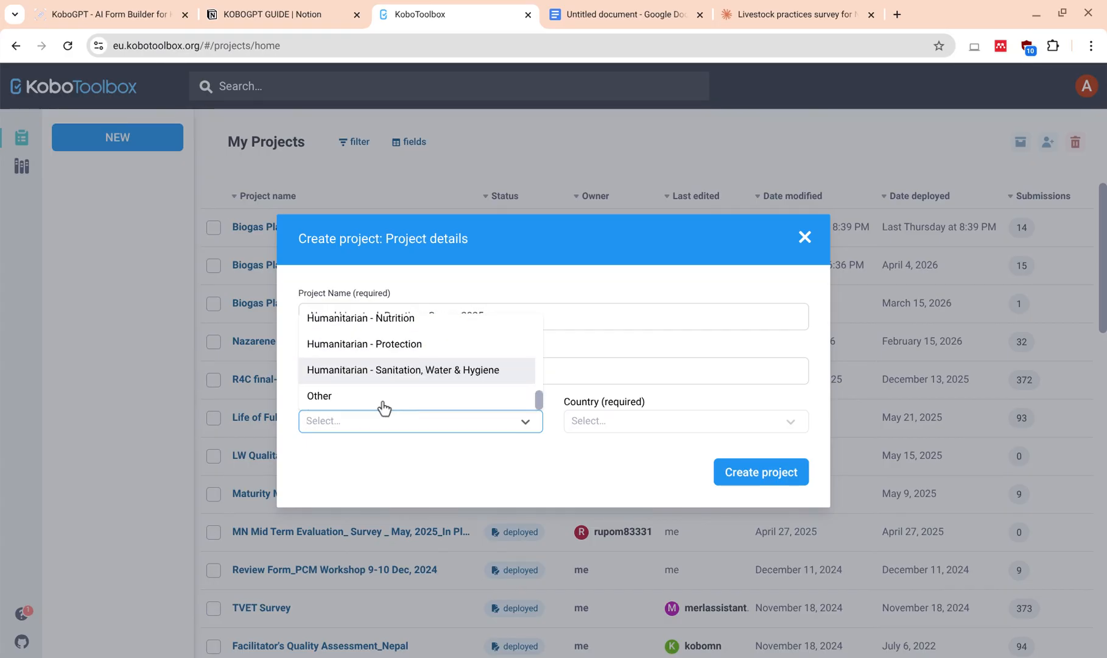
{"action": "left_click", "coordinate": [354, 410]}
{"action": "left_click", "coordinate": [634, 445]}
{"action": "type", "text": "nepal"}
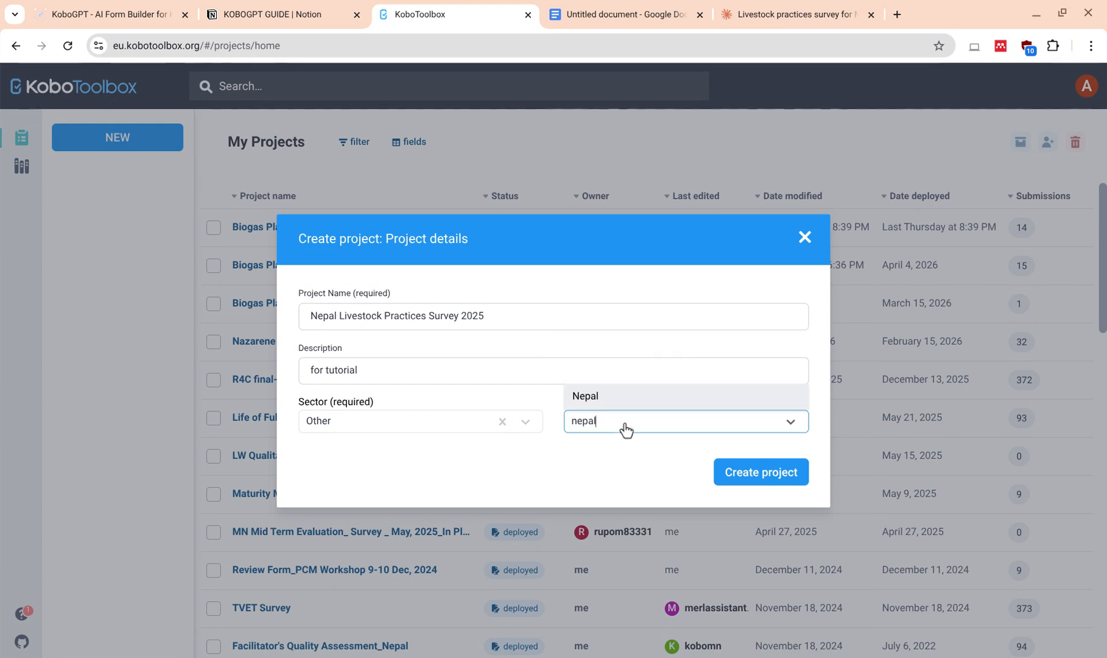
{"action": "key", "text": "Return"}
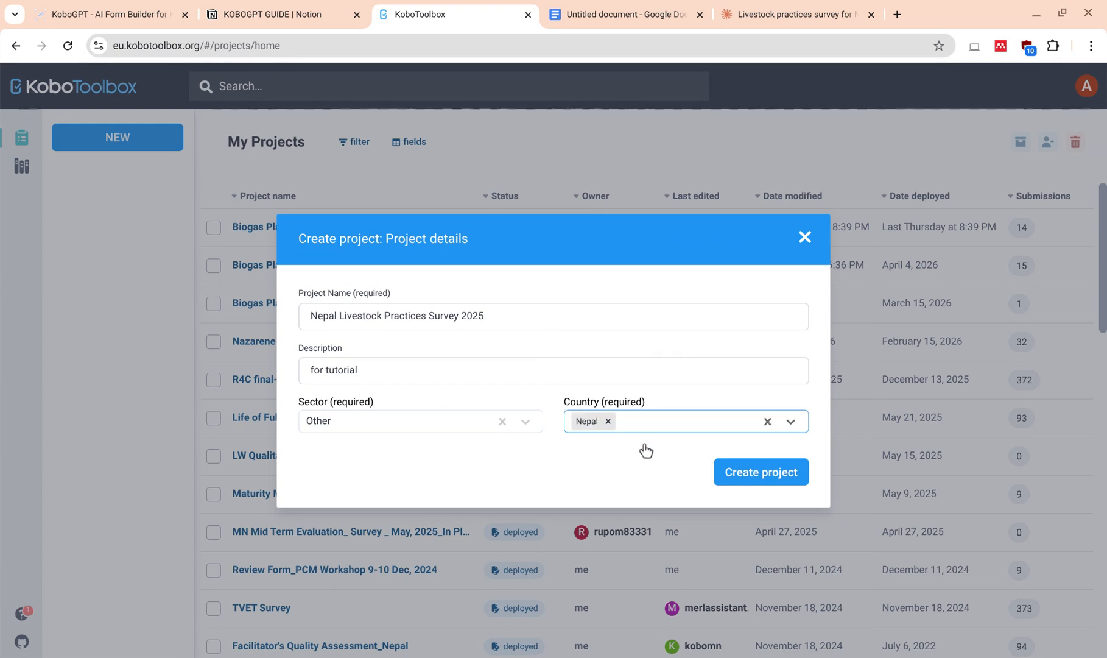
{"action": "left_click", "coordinate": [761, 472]}
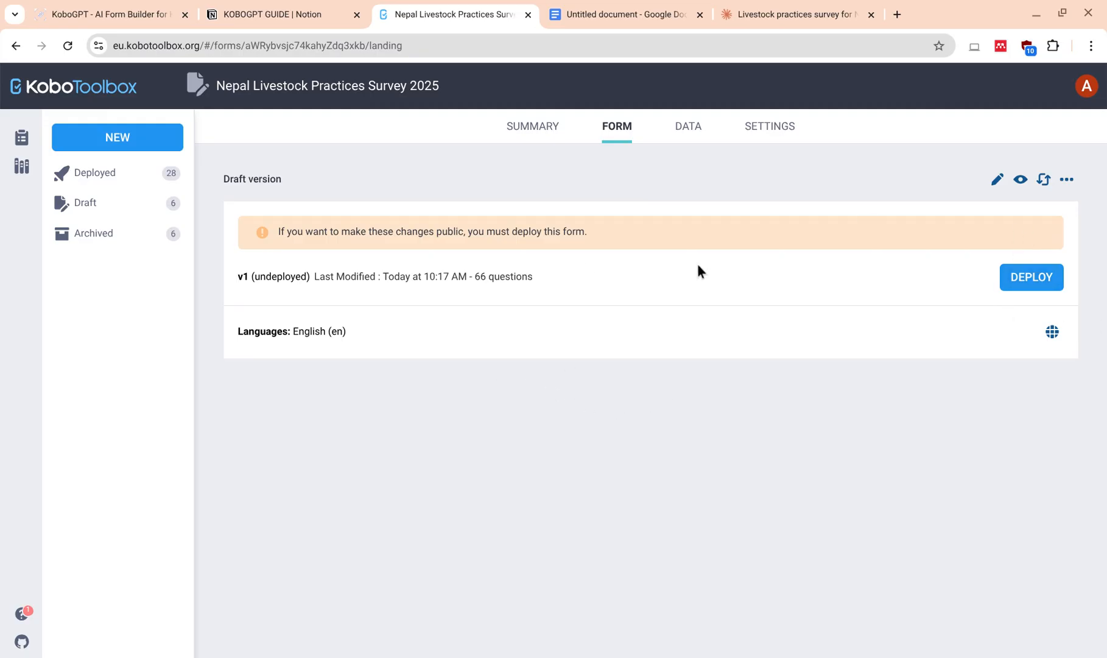
Step: Preview the draft form and review the respondent demographics questions in Section 1
{"action": "left_click", "coordinate": [1021, 183]}
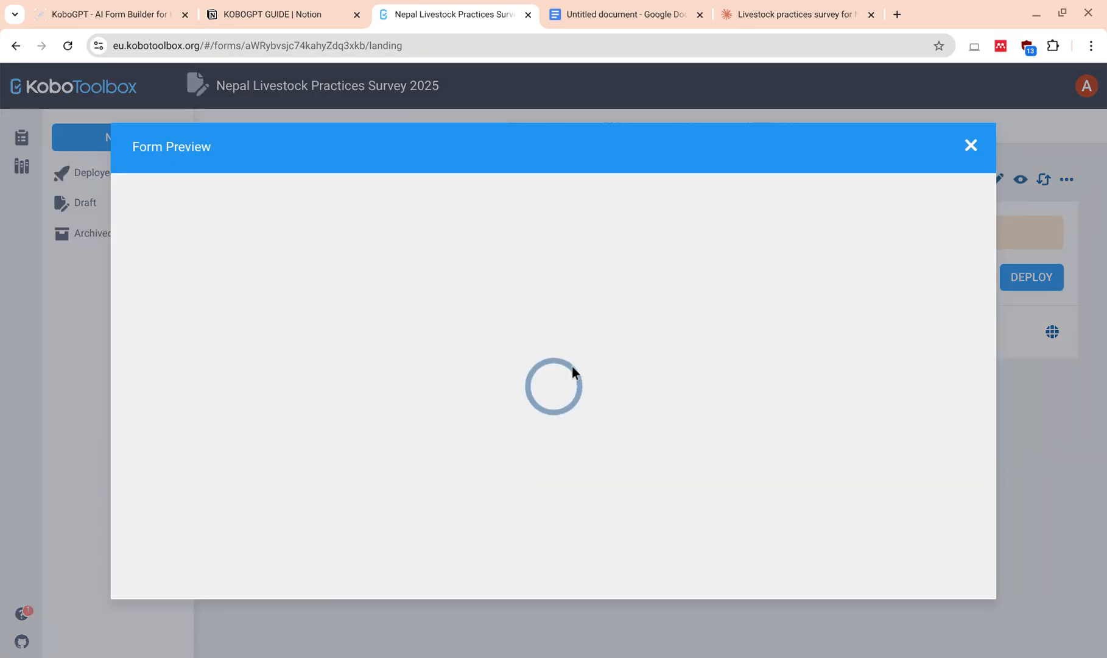
{"action": "scroll", "coordinate": [426, 454], "scroll_direction": "down", "scroll_amount": 10}
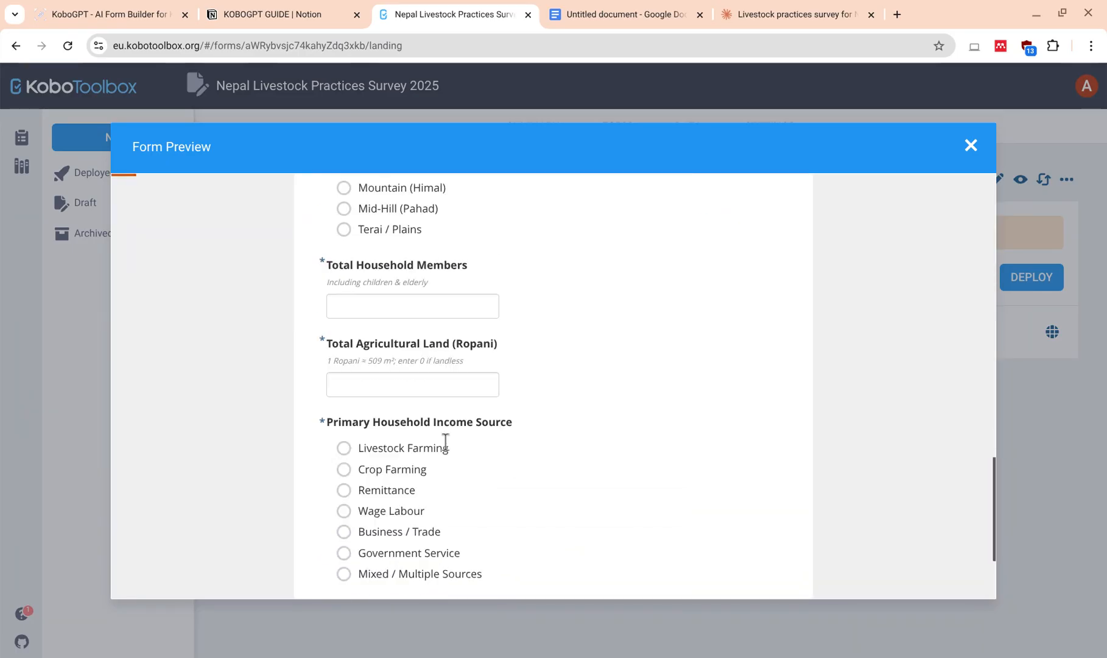
{"action": "scroll", "coordinate": [445, 441], "scroll_direction": "down", "scroll_amount": 3}
{"action": "scroll", "coordinate": [445, 454], "scroll_direction": "up", "scroll_amount": 12}
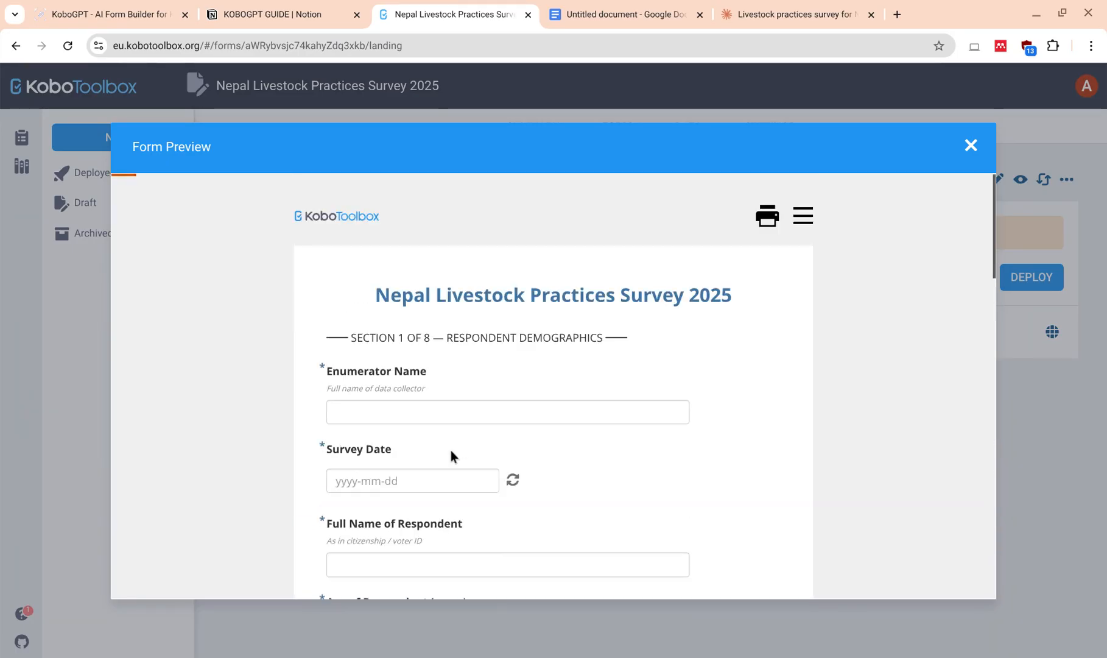
{"action": "scroll", "coordinate": [388, 319], "scroll_direction": "down", "scroll_amount": 3}
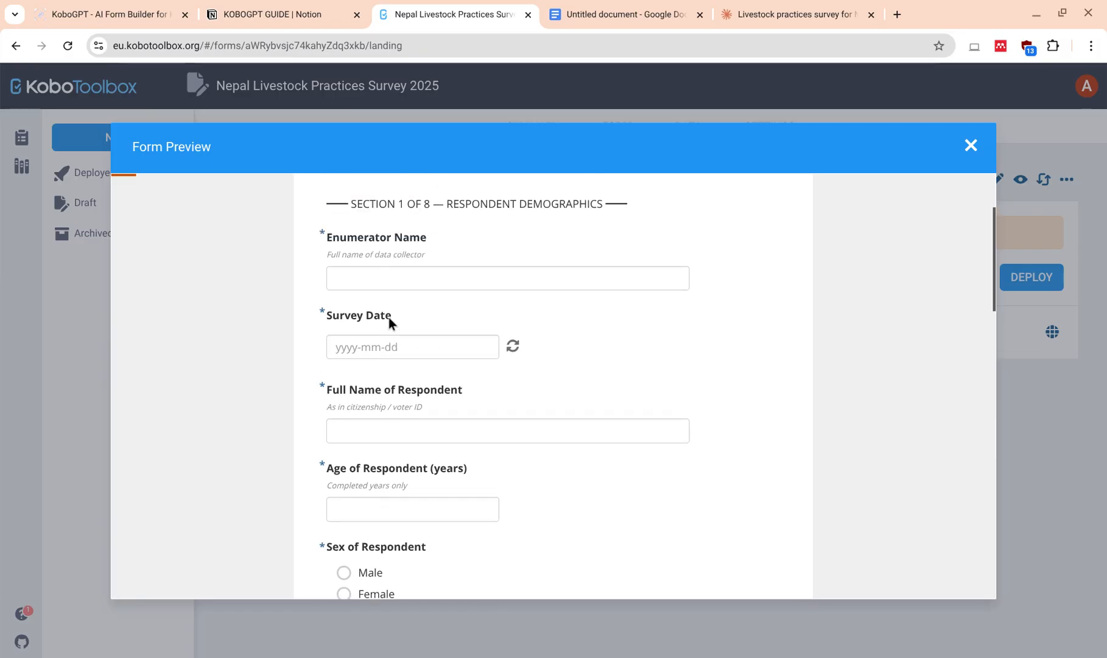
{"action": "scroll", "coordinate": [389, 320], "scroll_direction": "up", "scroll_amount": 2}
{"action": "scroll", "coordinate": [413, 338], "scroll_direction": "down", "scroll_amount": 2}
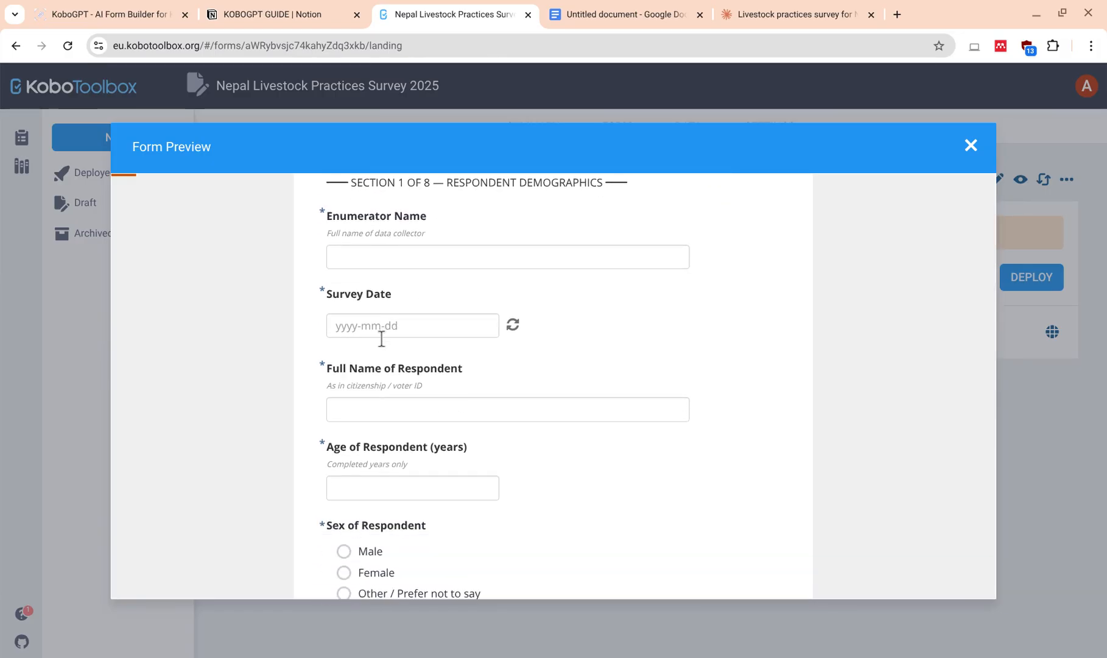
{"action": "scroll", "coordinate": [384, 333], "scroll_direction": "down", "scroll_amount": 3}
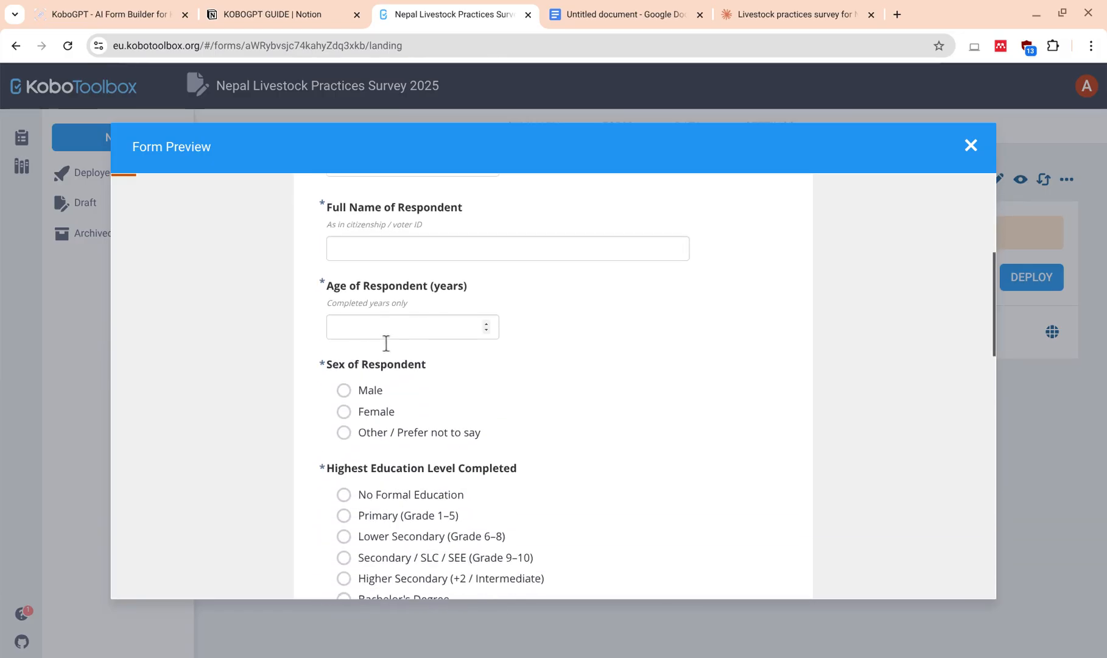
{"action": "scroll", "coordinate": [408, 322], "scroll_direction": "down", "scroll_amount": 1}
{"action": "scroll", "coordinate": [390, 353], "scroll_direction": "down", "scroll_amount": 1}
{"action": "scroll", "coordinate": [385, 362], "scroll_direction": "down", "scroll_amount": 10}
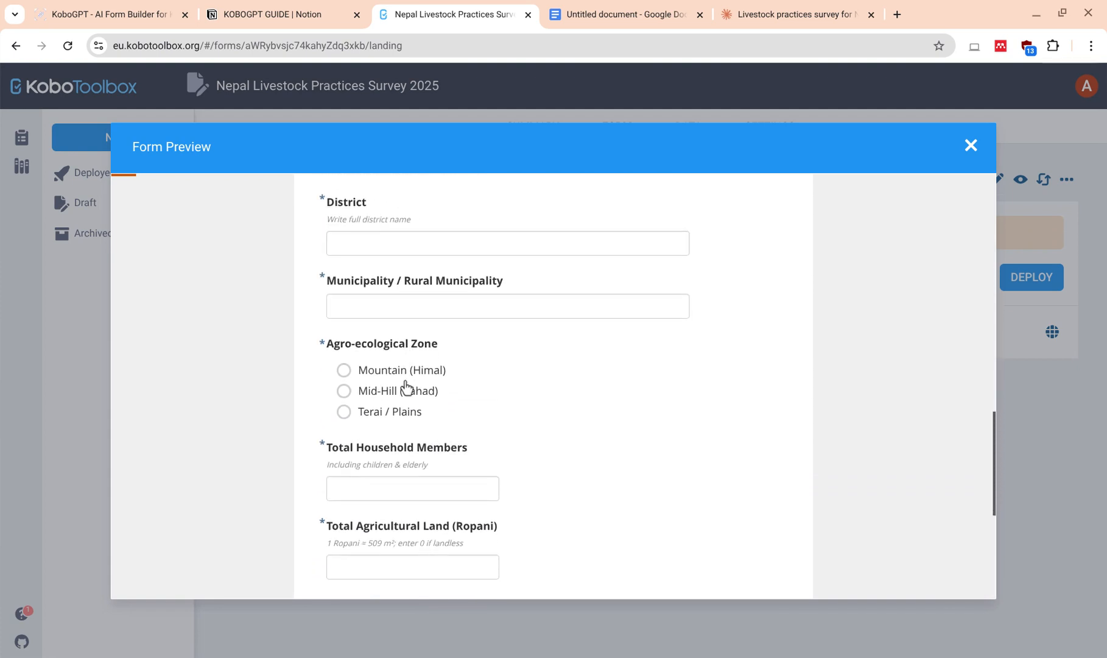
Step: Review the remaining Section 1 questions in the preview and try to continue with the required fields left empty
{"action": "scroll", "coordinate": [406, 384], "scroll_direction": "down", "scroll_amount": 6}
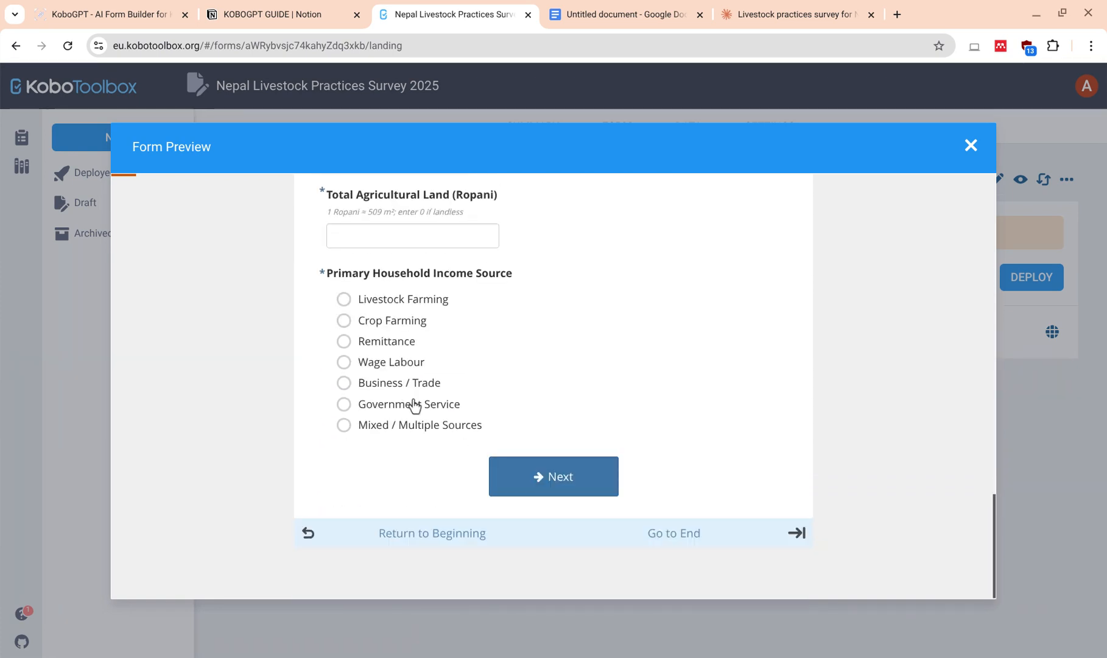
{"action": "left_click", "coordinate": [583, 492]}
{"action": "scroll", "coordinate": [566, 463], "scroll_direction": "down", "scroll_amount": 18}
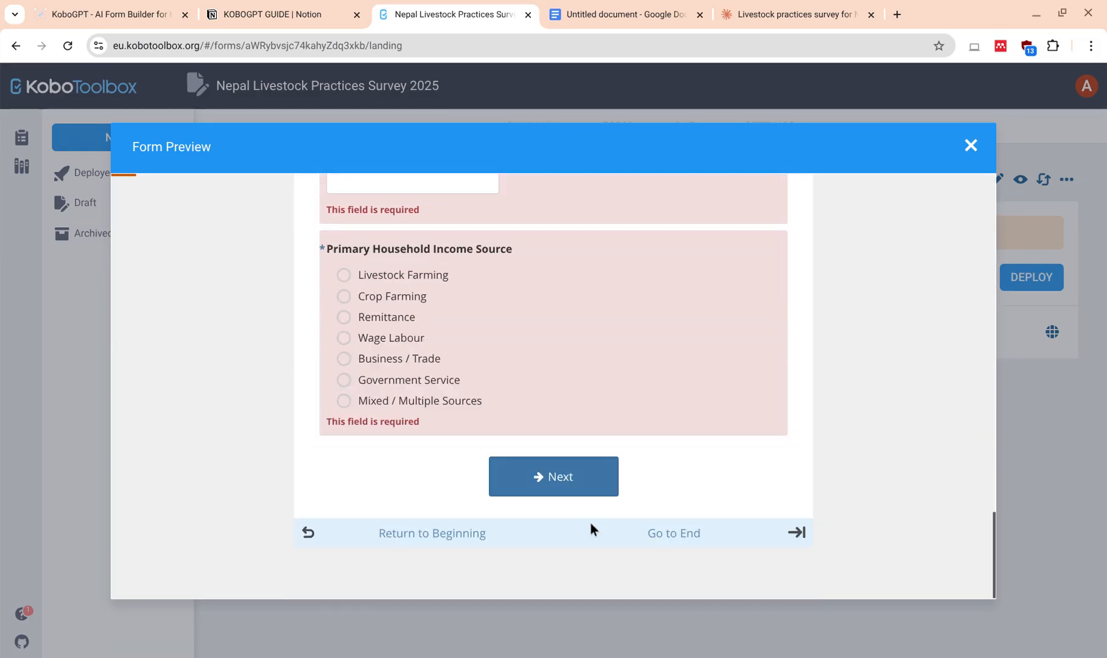
{"action": "scroll", "coordinate": [554, 523], "scroll_direction": "up", "scroll_amount": 12}
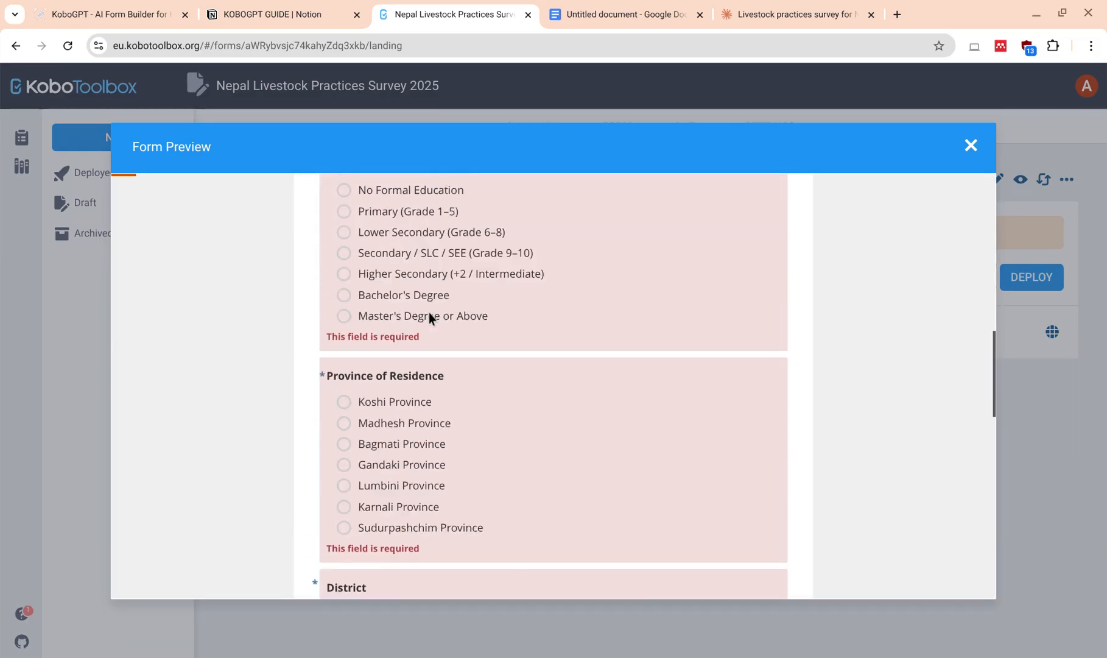
{"action": "scroll", "coordinate": [428, 312], "scroll_direction": "up", "scroll_amount": 11}
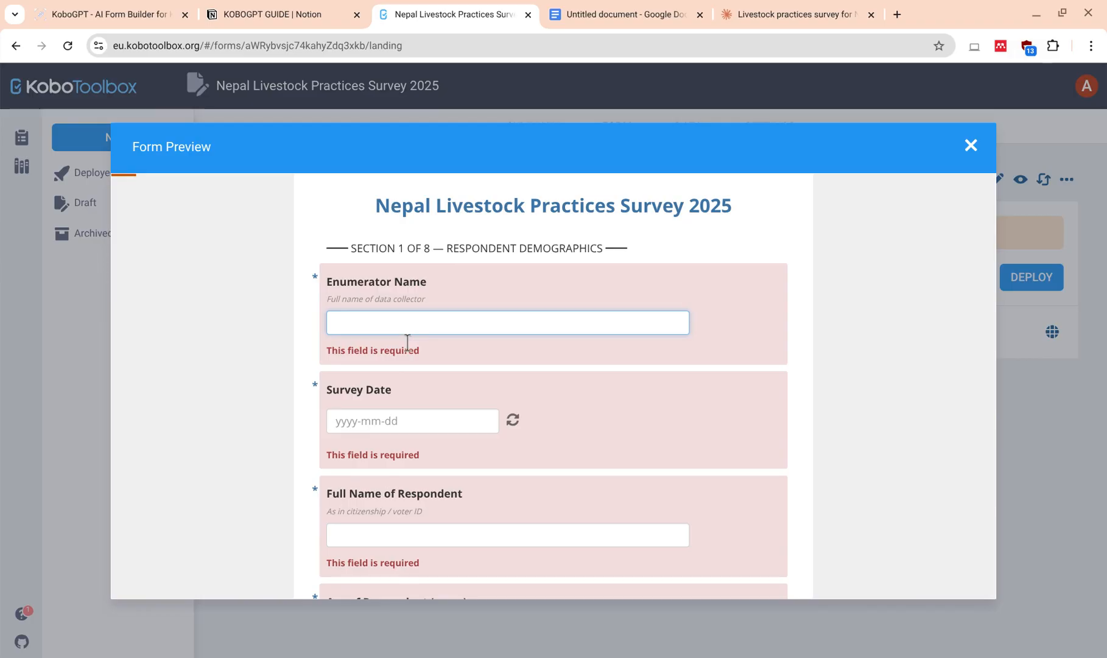
Step: Set the survey date to 2026-04-12, the respondent's age to 7, and the respondent's full name to "add"
{"action": "left_click", "coordinate": [404, 430]}
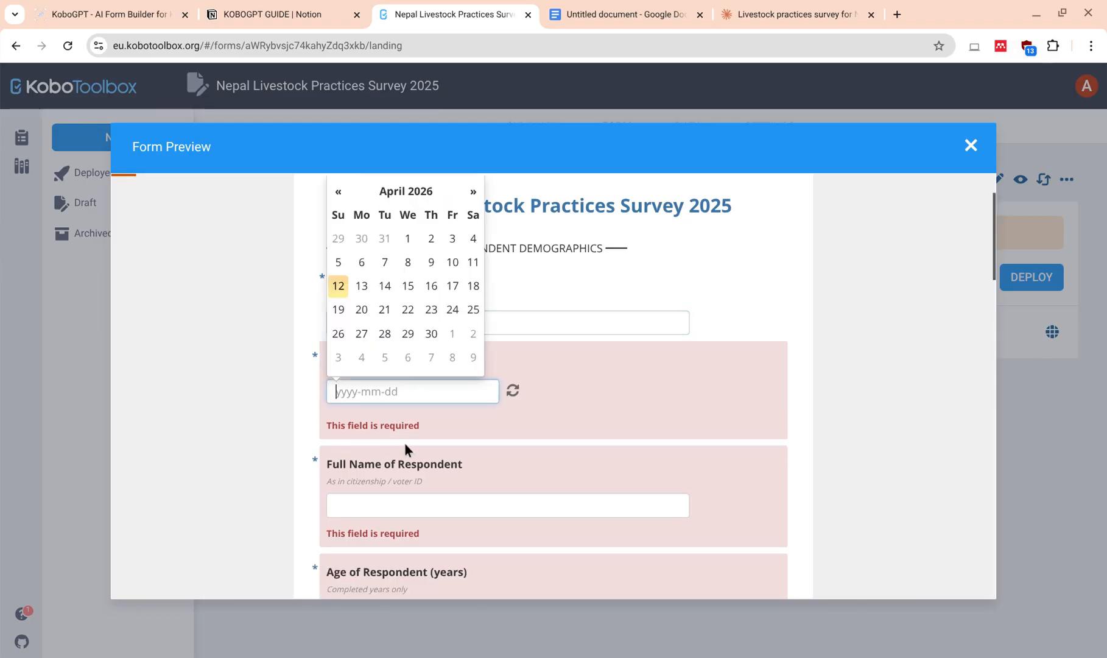
{"action": "left_click", "coordinate": [341, 284]}
{"action": "scroll", "coordinate": [431, 351], "scroll_direction": "down", "scroll_amount": 5}
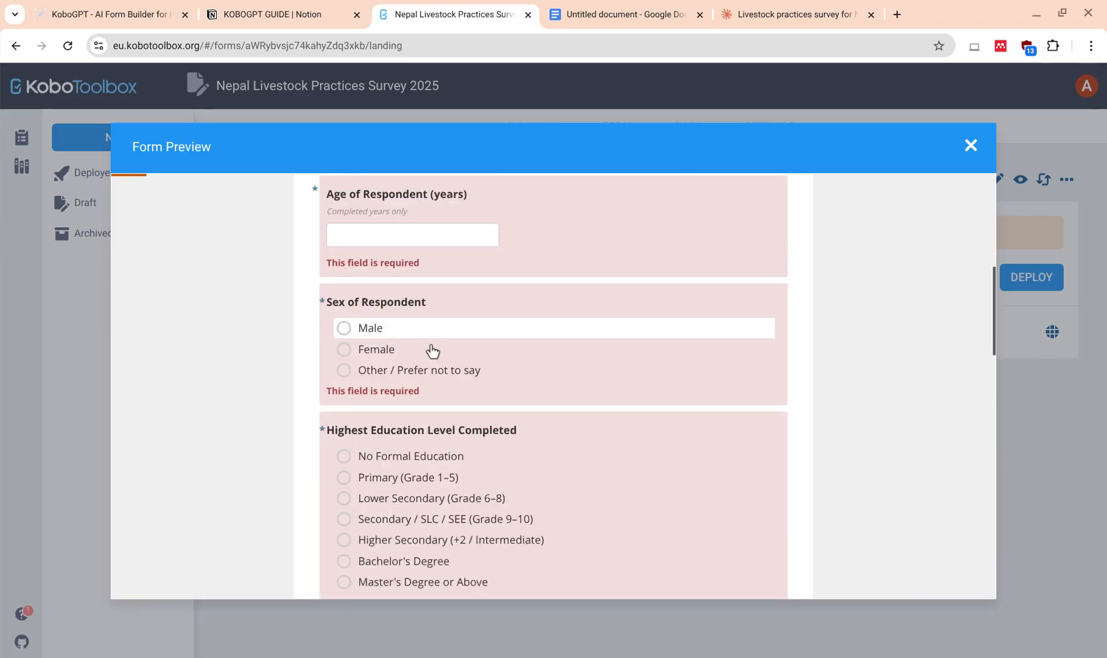
{"action": "scroll", "coordinate": [414, 269], "scroll_direction": "up", "scroll_amount": 1}
{"action": "left_click", "coordinate": [414, 267]}
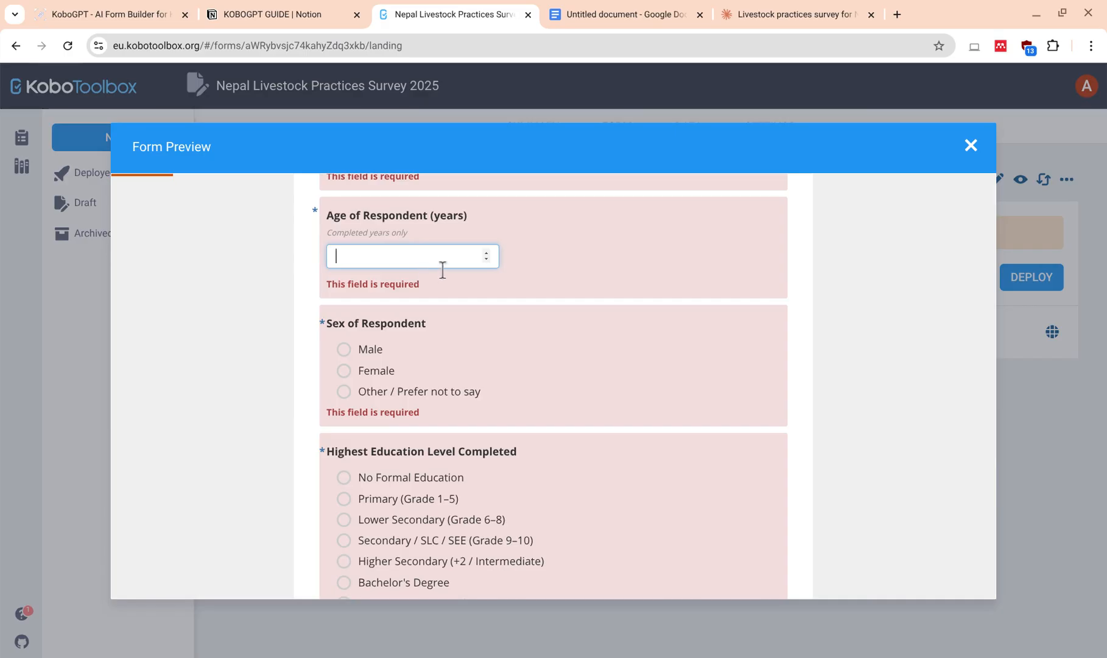
{"action": "type", "text": "7"}
{"action": "scroll", "coordinate": [450, 305], "scroll_direction": "up", "scroll_amount": 3}
{"action": "left_click", "coordinate": [396, 320]}
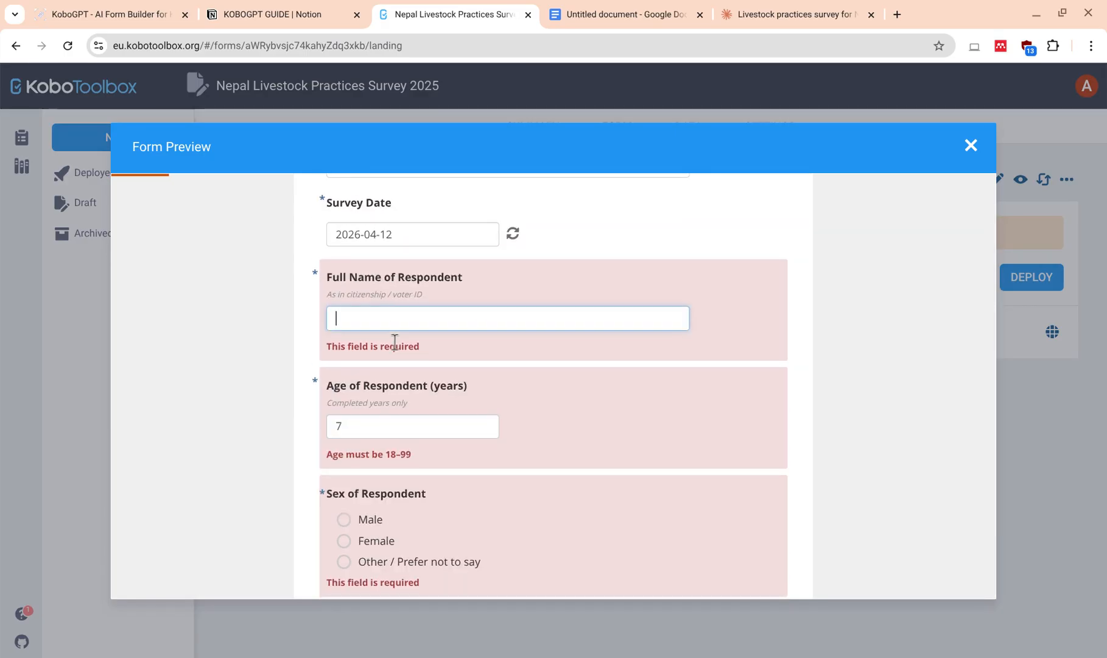
{"action": "type", "text": "add"}
Step: Answer Male for the respondent's sex and Bagmati Province for the province of residence
{"action": "scroll", "coordinate": [461, 329], "scroll_direction": "down", "scroll_amount": 3}
{"action": "left_click", "coordinate": [344, 296]}
{"action": "scroll", "coordinate": [426, 353], "scroll_direction": "down", "scroll_amount": 2}
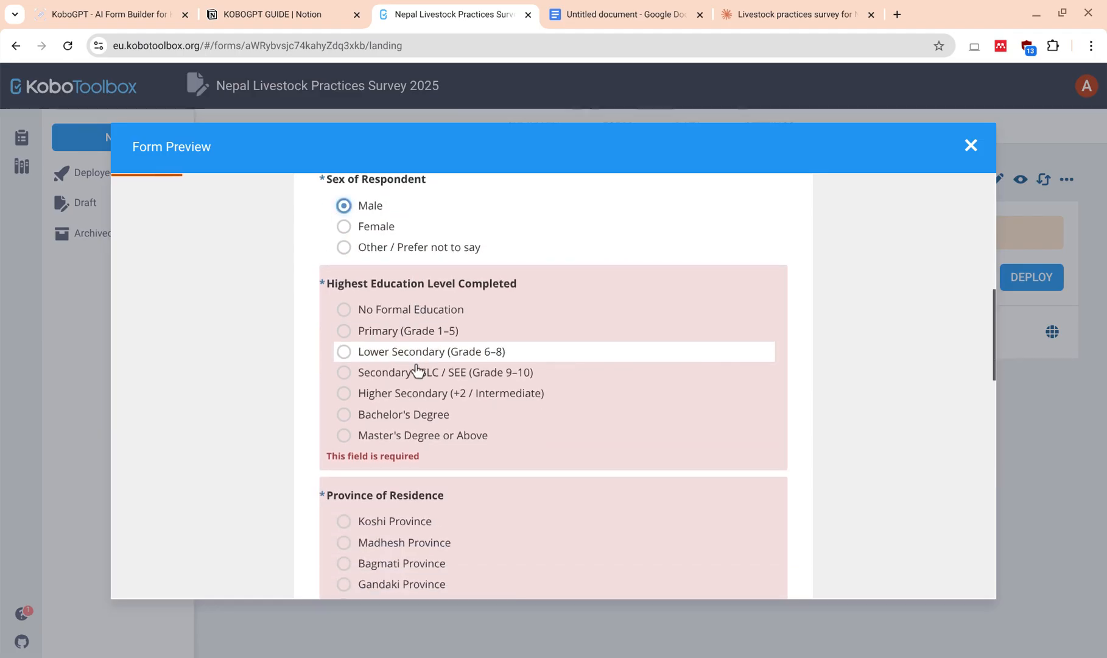
{"action": "scroll", "coordinate": [426, 363], "scroll_direction": "down", "scroll_amount": 3}
{"action": "left_click", "coordinate": [407, 353]}
{"action": "scroll", "coordinate": [440, 378], "scroll_direction": "down", "scroll_amount": 1}
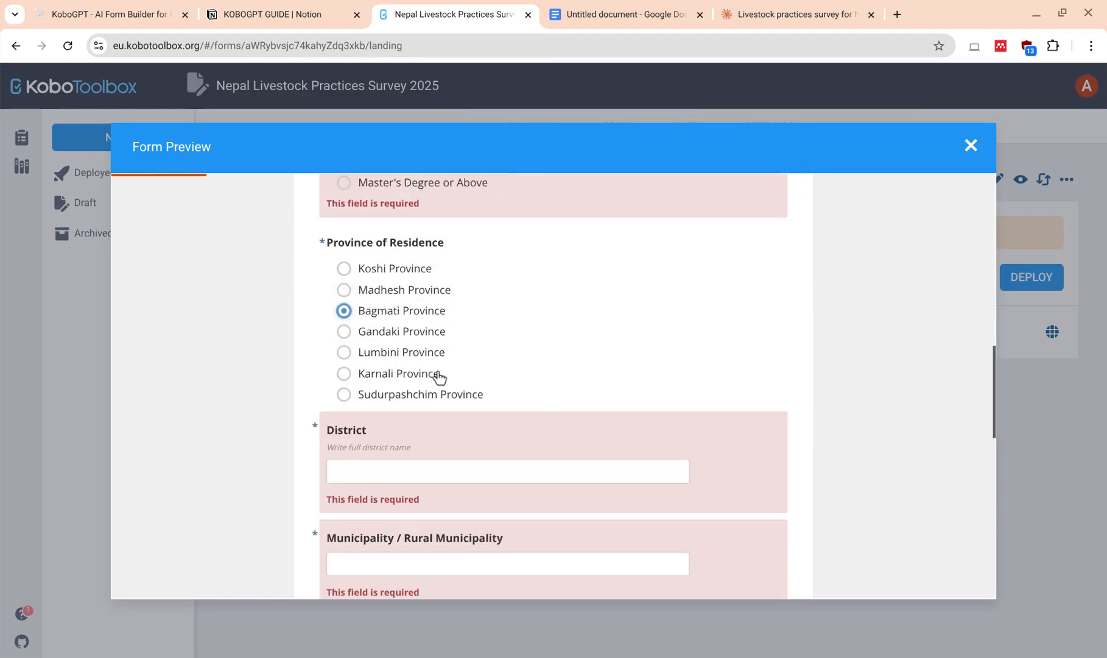
Step: Enter "adad" as the district and "adsdfd" as the municipality
{"action": "scroll", "coordinate": [440, 377], "scroll_direction": "down", "scroll_amount": 3}
{"action": "left_click", "coordinate": [437, 301]}
{"action": "type", "text": "dad"}
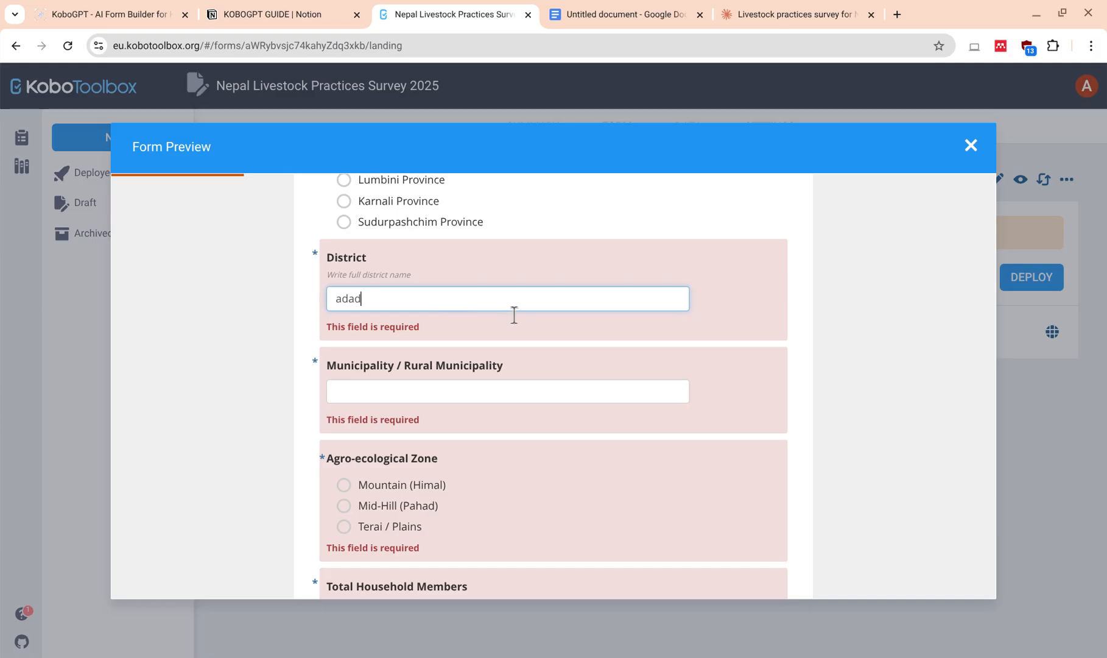
{"action": "left_click", "coordinate": [399, 399]}
{"action": "type", "text": "adsdfd"}
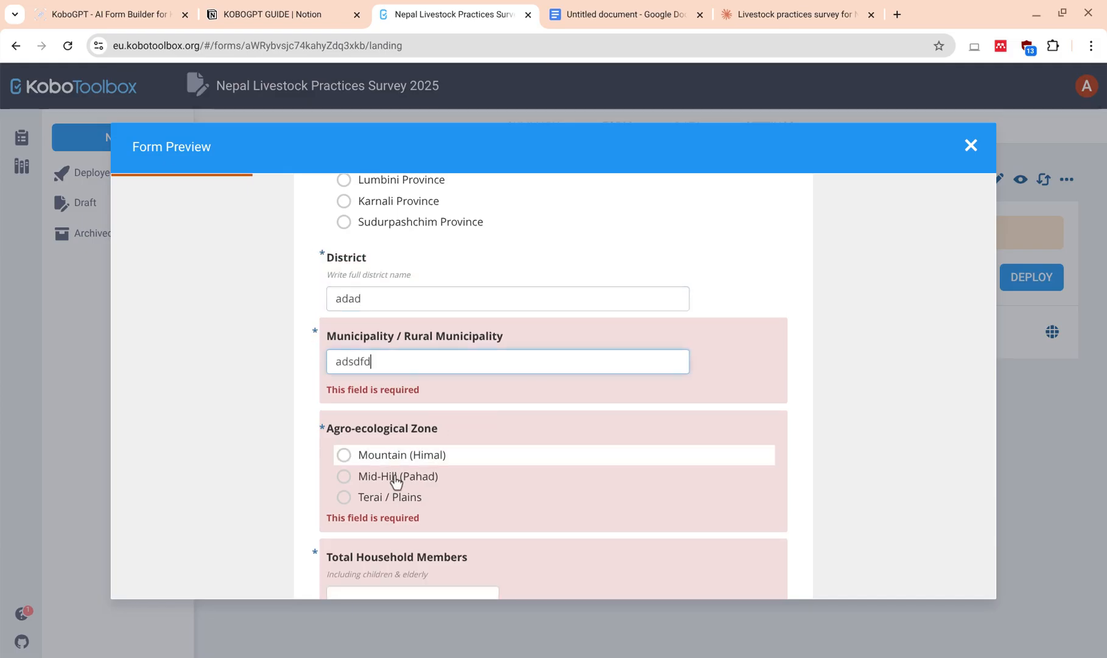
Step: Choose an agro-ecological zone and enter 5 total household members and 3 ropani of agricultural land
{"action": "scroll", "coordinate": [389, 438], "scroll_direction": "down", "scroll_amount": 2}
{"action": "scroll", "coordinate": [384, 380], "scroll_direction": "down", "scroll_amount": 2}
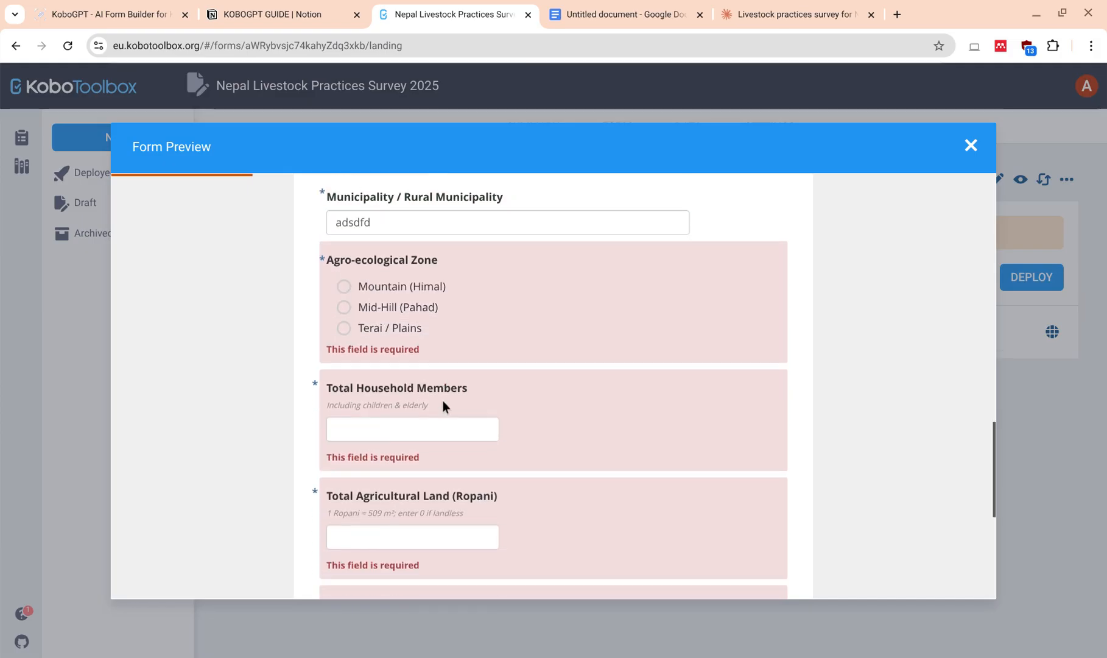
{"action": "left_click", "coordinate": [390, 384]}
{"action": "scroll", "coordinate": [408, 292], "scroll_direction": "down", "scroll_amount": 2}
{"action": "left_click", "coordinate": [407, 226]}
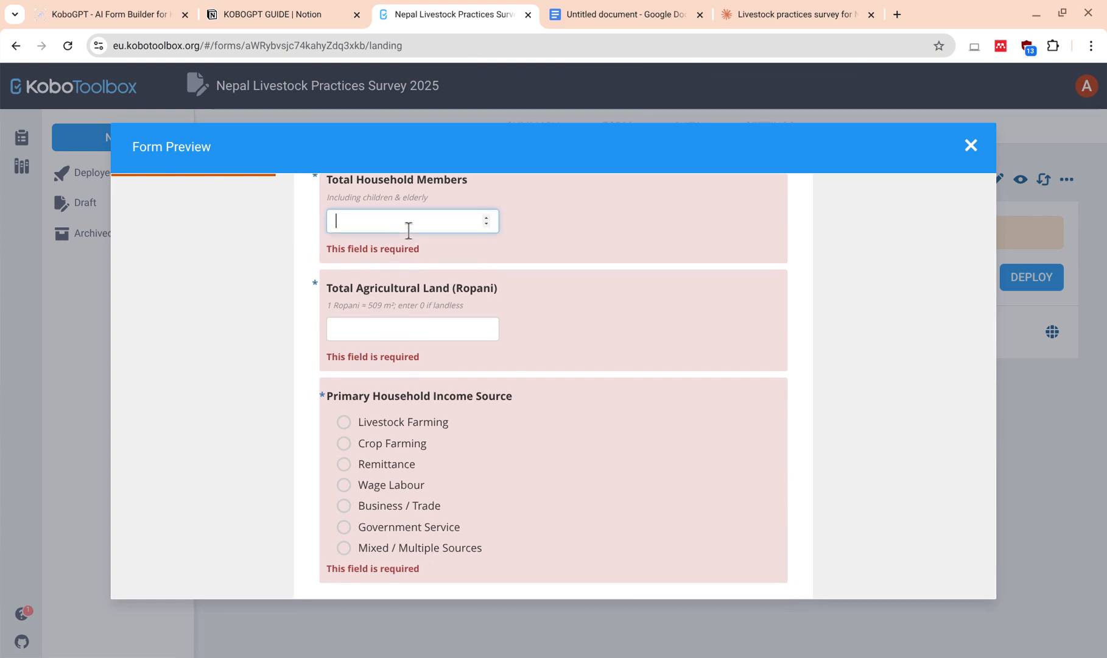
{"action": "type", "text": "5"}
{"action": "scroll", "coordinate": [453, 351], "scroll_direction": "down", "scroll_amount": 1}
{"action": "key", "text": "Tab"}
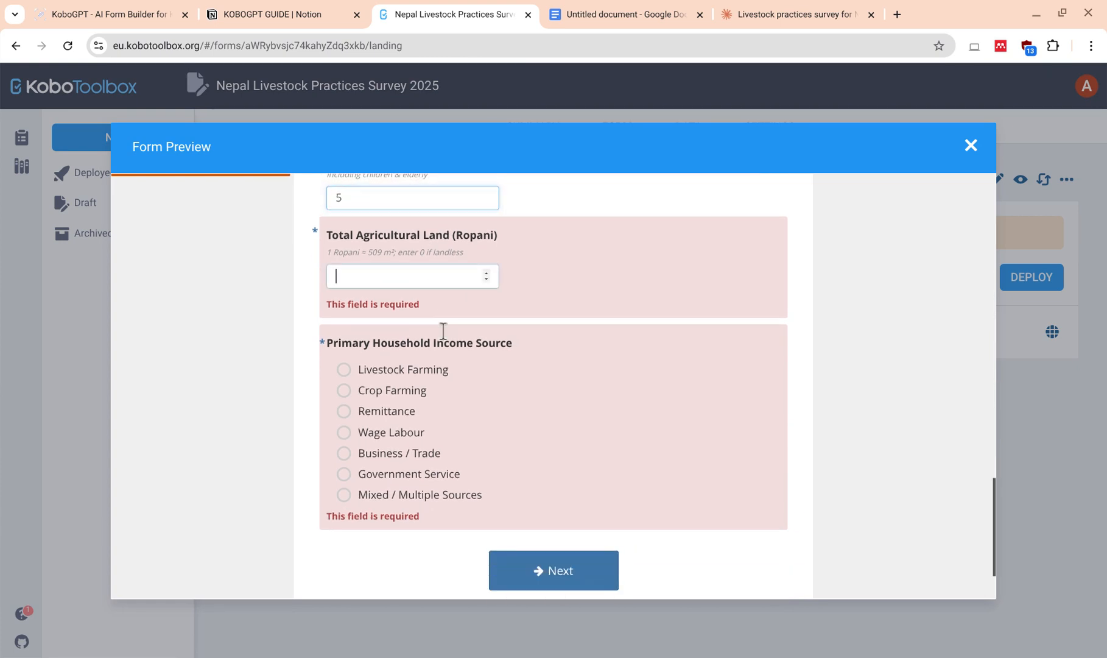
{"action": "type", "text": "3"}
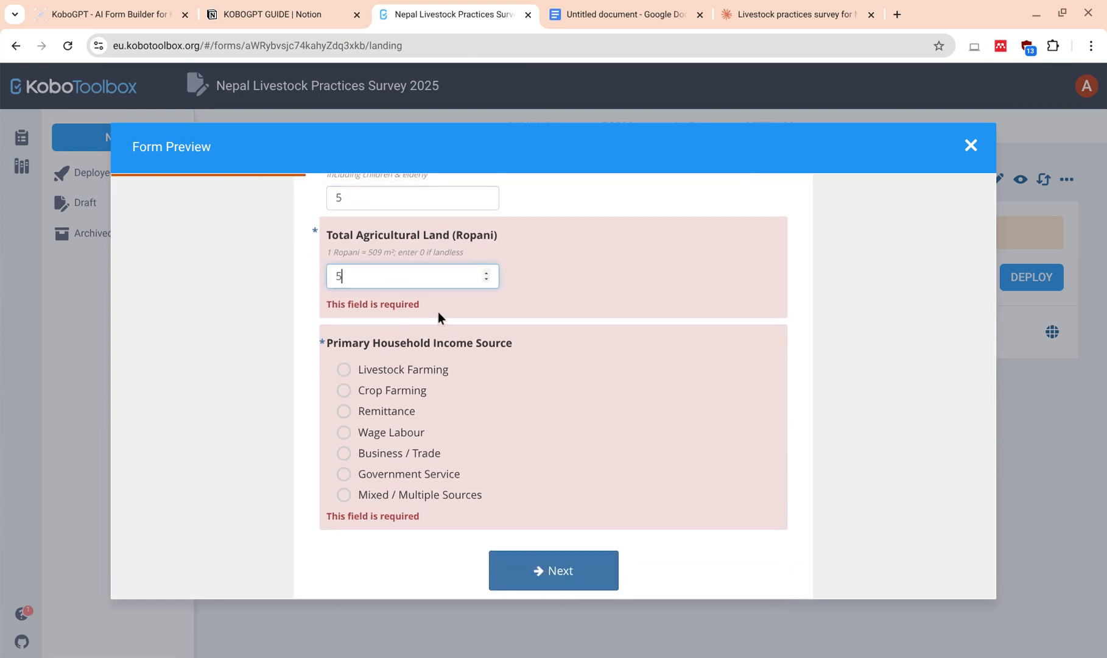
Step: Try to choose a primary household income source and advance past Section 1
{"action": "scroll", "coordinate": [390, 289], "scroll_direction": "down", "scroll_amount": 1}
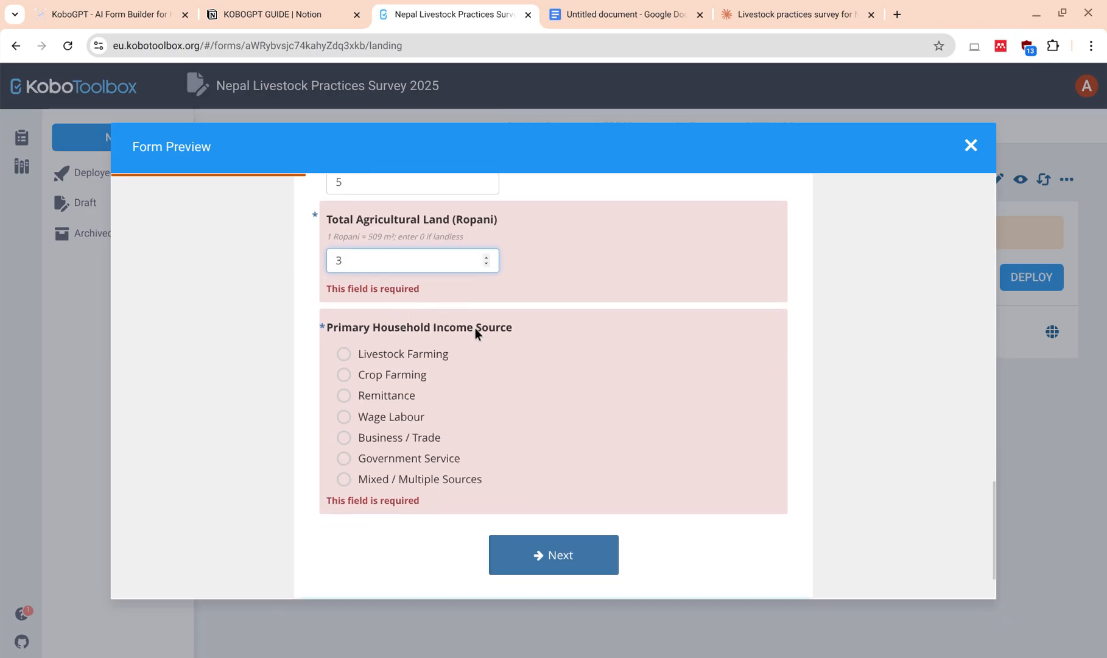
{"action": "left_click", "coordinate": [426, 386]}
{"action": "scroll", "coordinate": [500, 396], "scroll_direction": "down", "scroll_amount": 1}
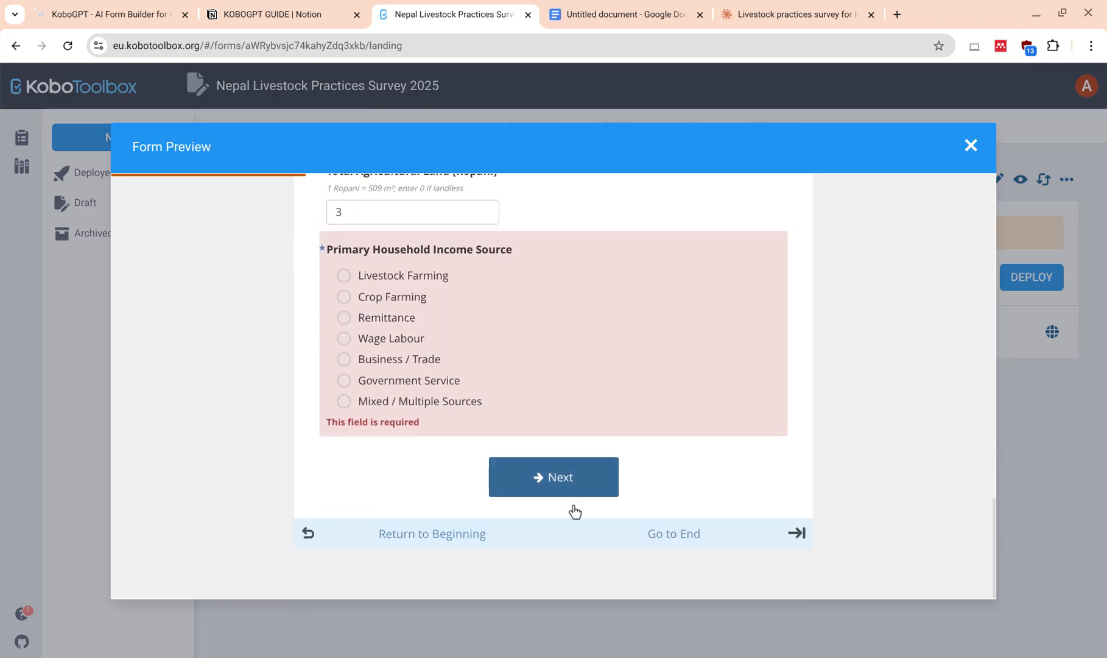
{"action": "left_click", "coordinate": [571, 494]}
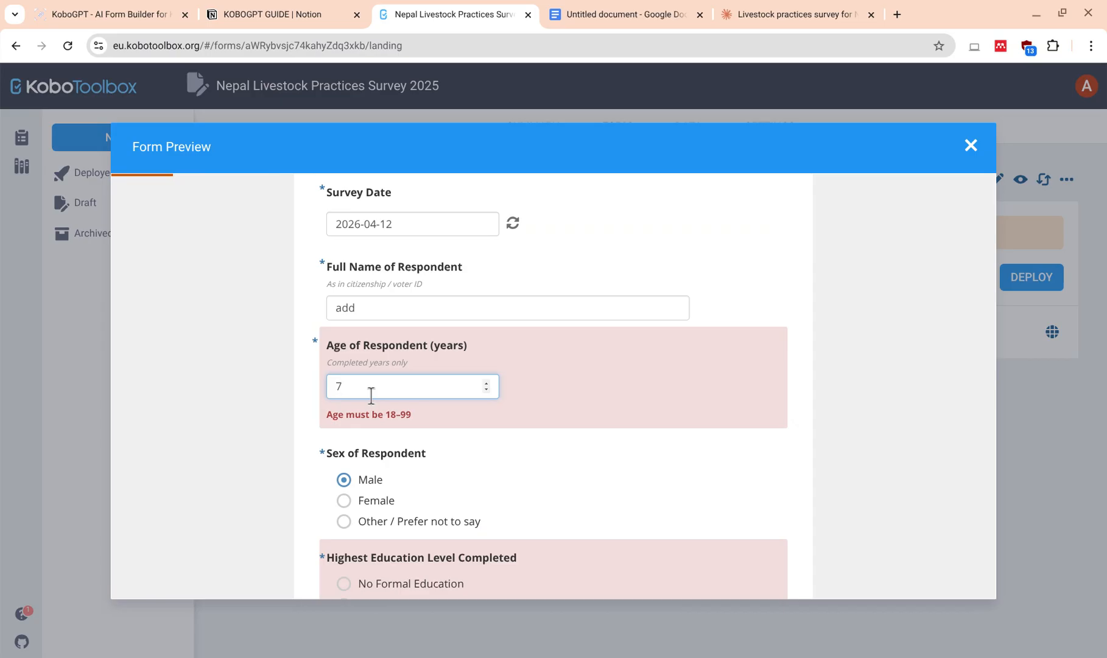
Step: Set the age to 70, education to Primary (Grade 1–5), and income source to Remittance, and continue to Section 2
{"action": "left_click", "coordinate": [517, 490]}
{"action": "scroll", "coordinate": [509, 505], "scroll_direction": "down", "scroll_amount": 1}
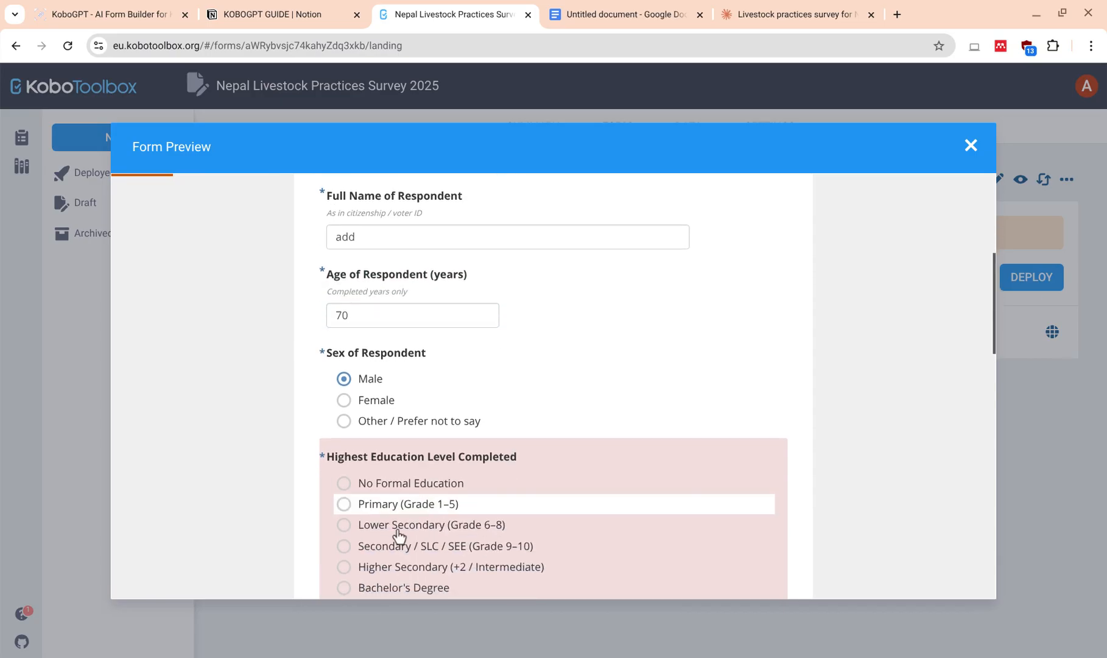
{"action": "left_click", "coordinate": [397, 511]}
{"action": "scroll", "coordinate": [536, 520], "scroll_direction": "down", "scroll_amount": 8}
{"action": "scroll", "coordinate": [545, 525], "scroll_direction": "down", "scroll_amount": 5}
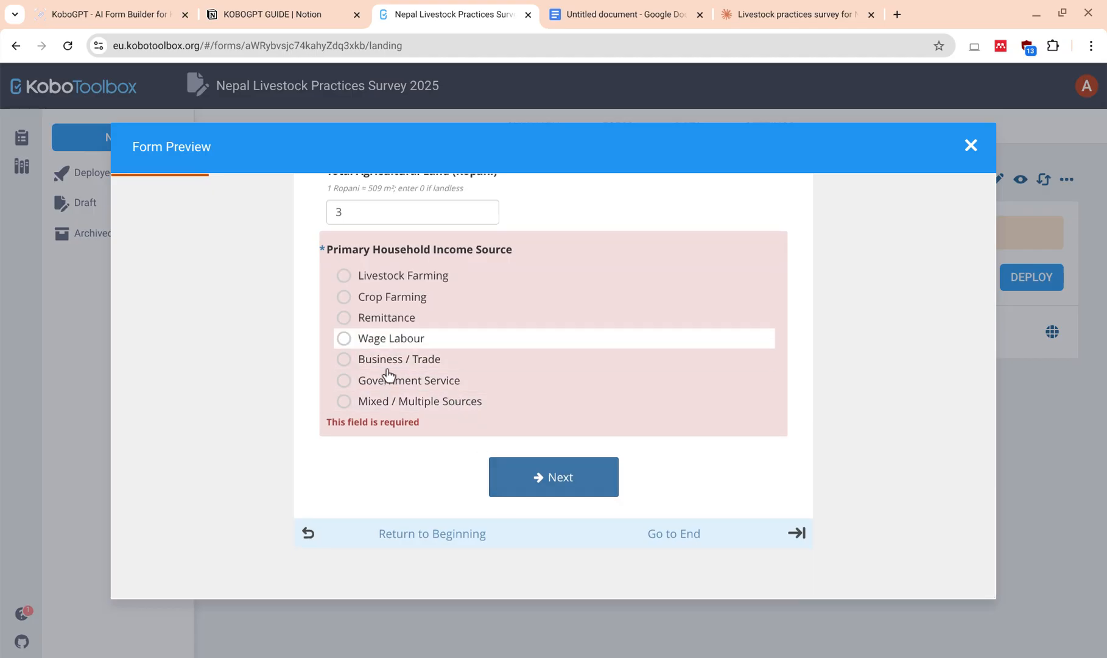
{"action": "left_click", "coordinate": [384, 318]}
{"action": "left_click", "coordinate": [552, 487]}
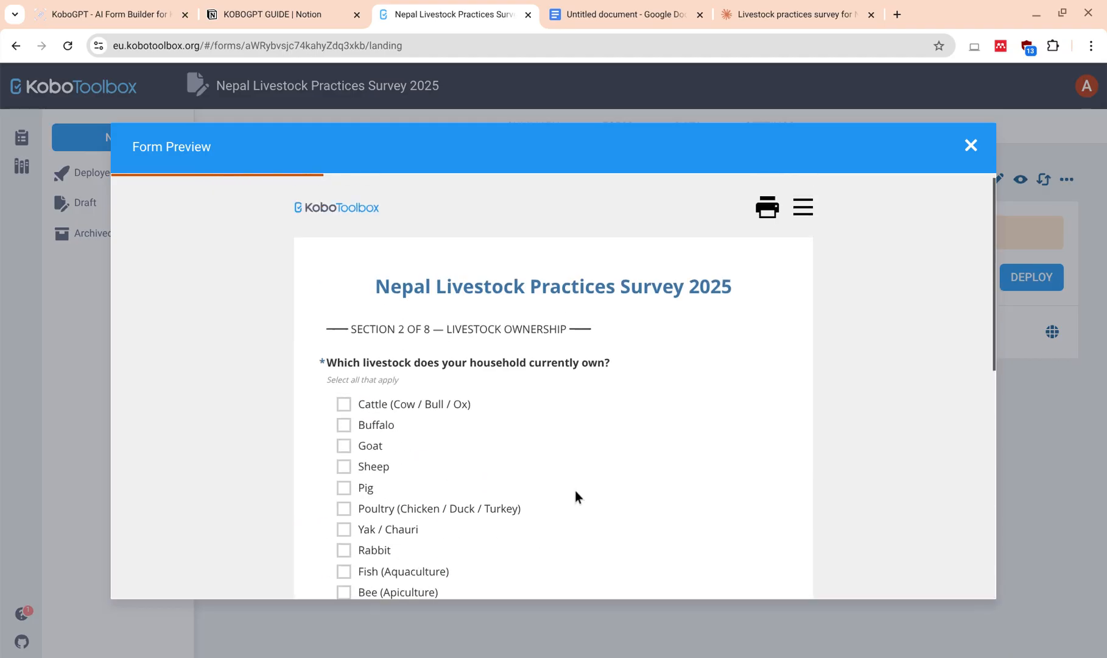
Step: Review the Section 2 livestock ownership questions and close the form preview
{"action": "scroll", "coordinate": [576, 496], "scroll_direction": "down", "scroll_amount": 10}
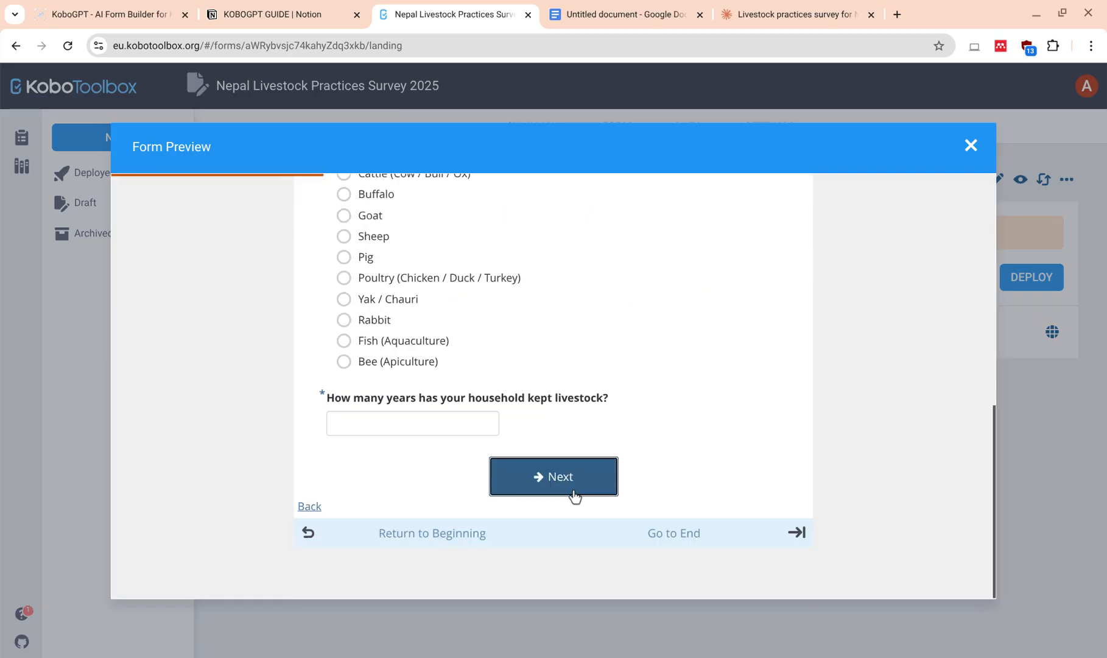
{"action": "scroll", "coordinate": [724, 519], "scroll_direction": "up", "scroll_amount": 10}
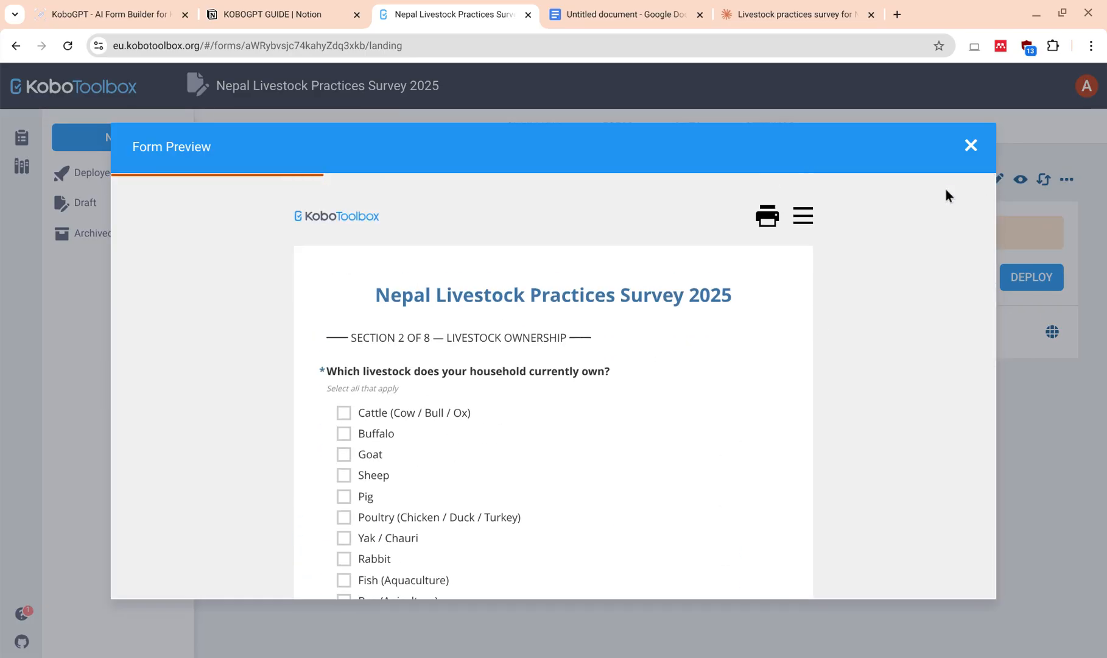
{"action": "scroll", "coordinate": [468, 407], "scroll_direction": "down", "scroll_amount": 1}
{"action": "scroll", "coordinate": [469, 412], "scroll_direction": "down", "scroll_amount": 5}
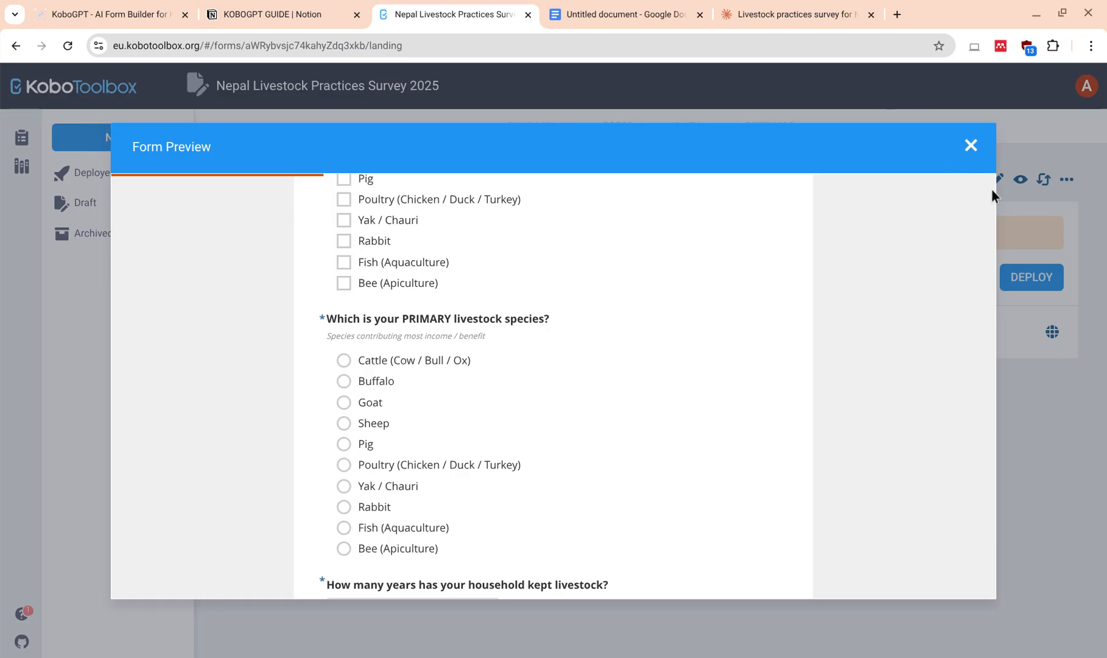
{"action": "left_click", "coordinate": [971, 146]}
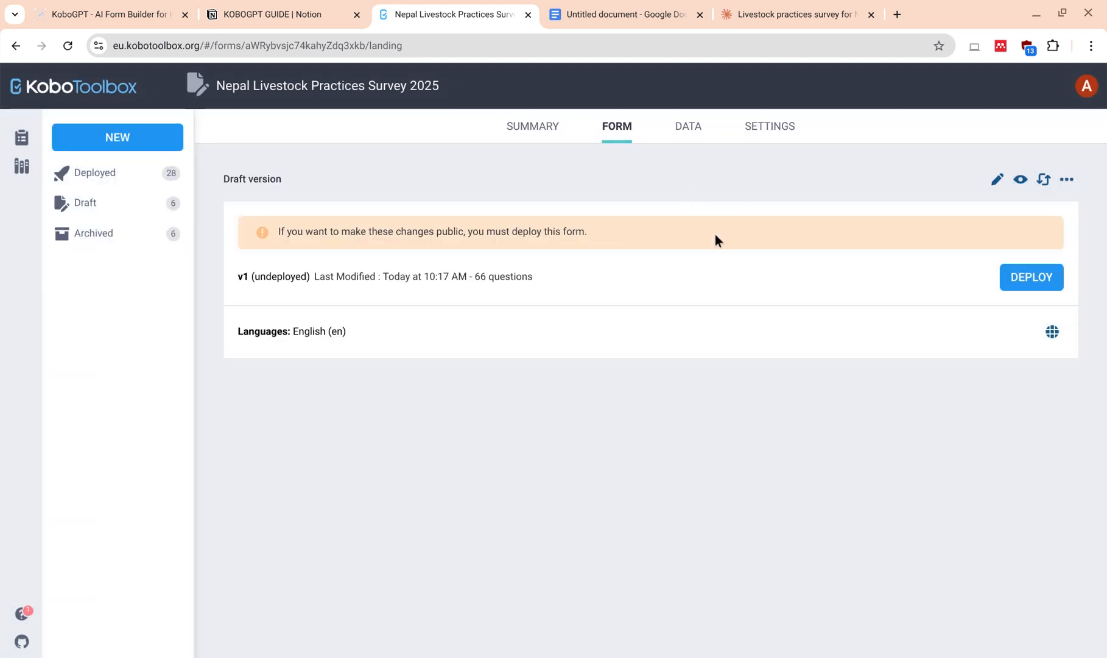
Step: Open the draft survey in the form builder and examine its questions and response options across all sections
{"action": "left_click", "coordinate": [996, 192]}
{"action": "scroll", "coordinate": [363, 326], "scroll_direction": "down", "scroll_amount": 3}
{"action": "scroll", "coordinate": [364, 332], "scroll_direction": "up", "scroll_amount": 1}
{"action": "scroll", "coordinate": [364, 277], "scroll_direction": "down", "scroll_amount": 2}
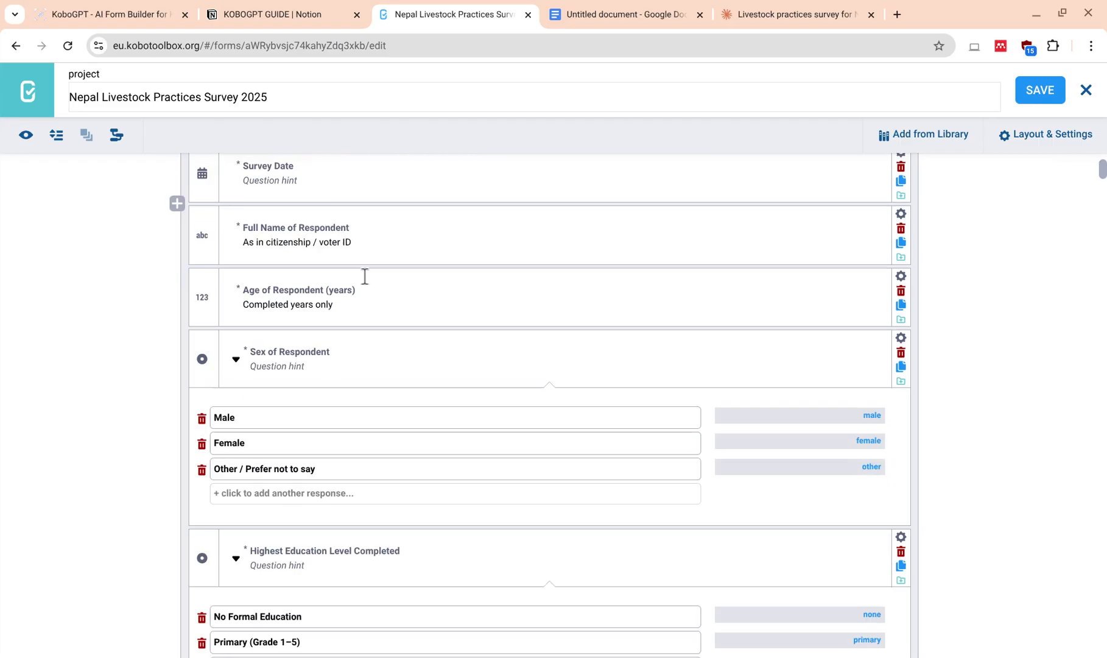
{"action": "scroll", "coordinate": [369, 271], "scroll_direction": "down", "scroll_amount": 15}
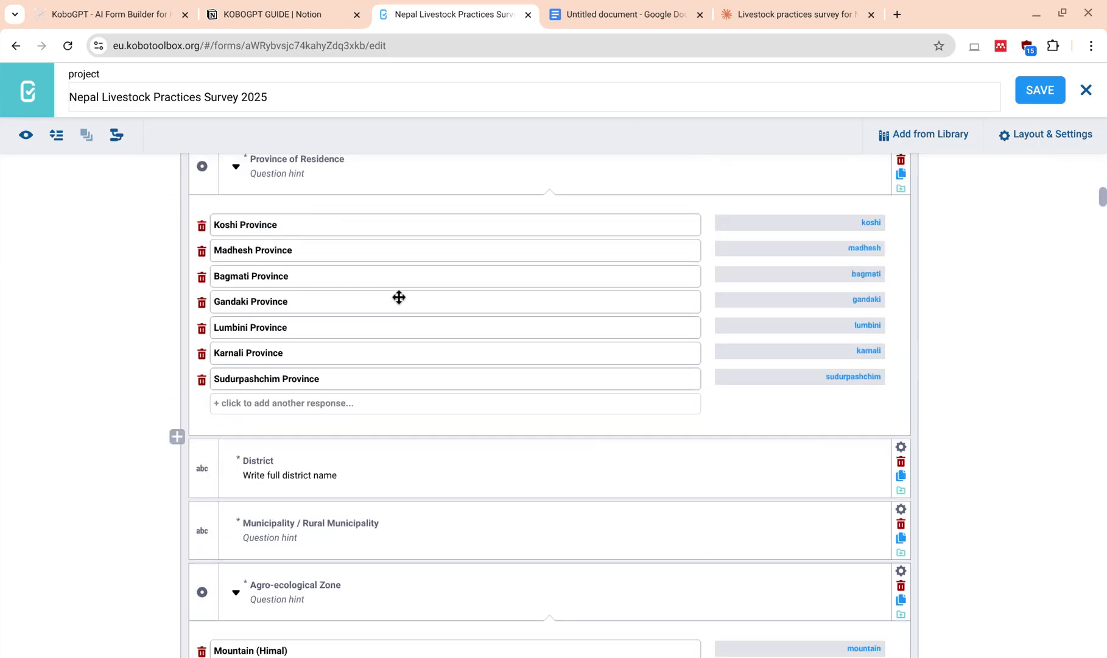
{"action": "scroll", "coordinate": [403, 308], "scroll_direction": "down", "scroll_amount": 20}
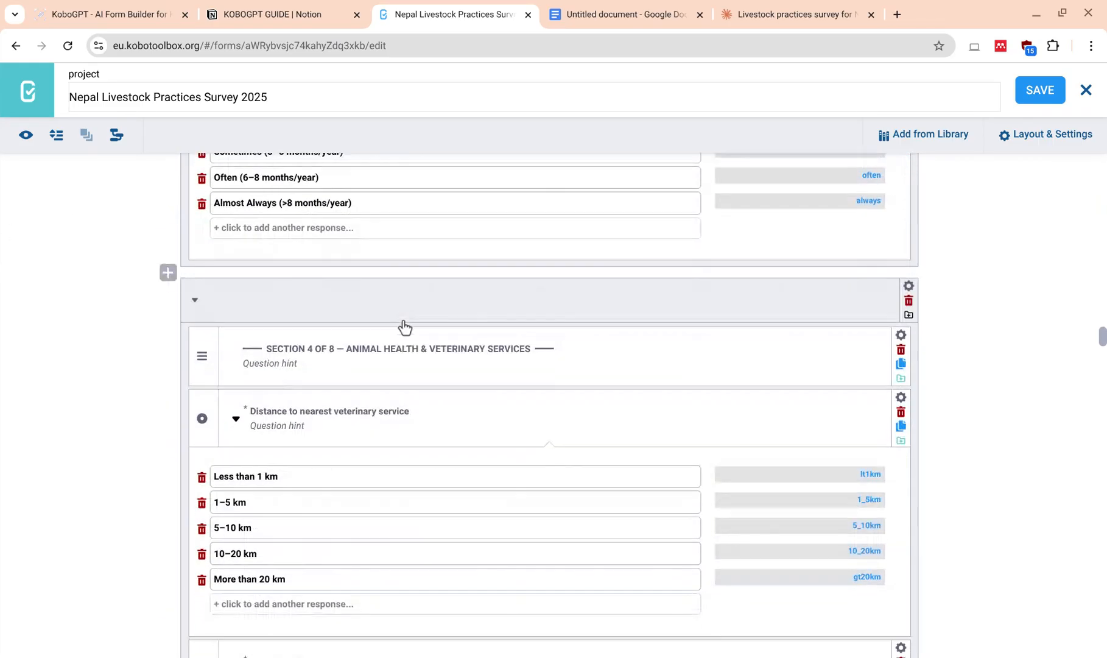
{"action": "scroll", "coordinate": [400, 329], "scroll_direction": "down", "scroll_amount": 20}
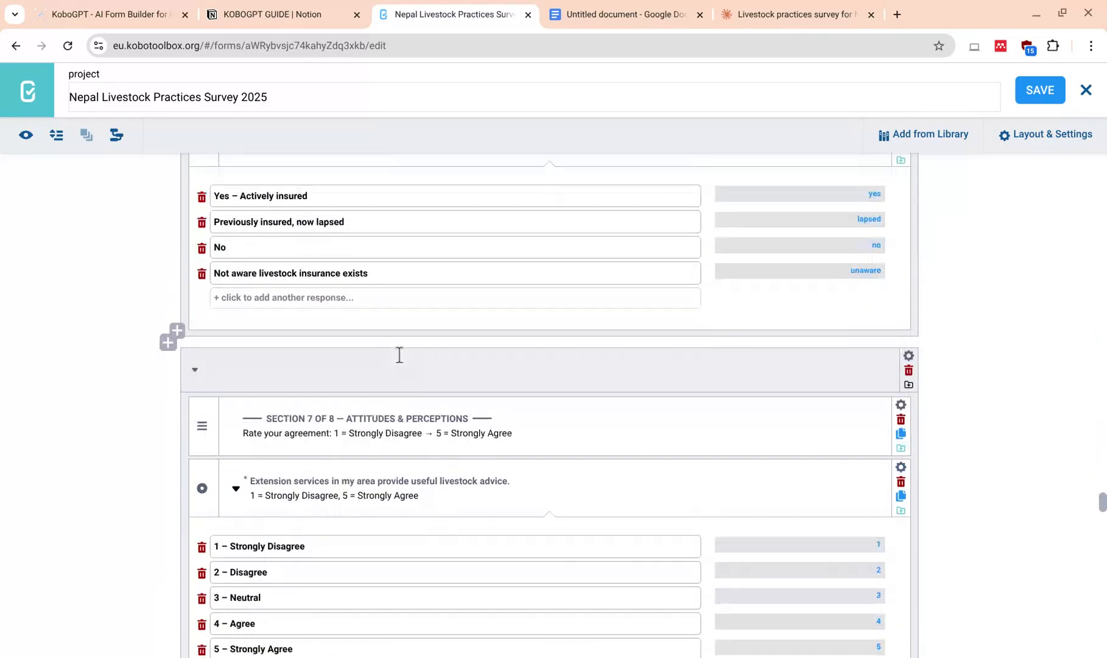
{"action": "scroll", "coordinate": [406, 364], "scroll_direction": "down", "scroll_amount": 20}
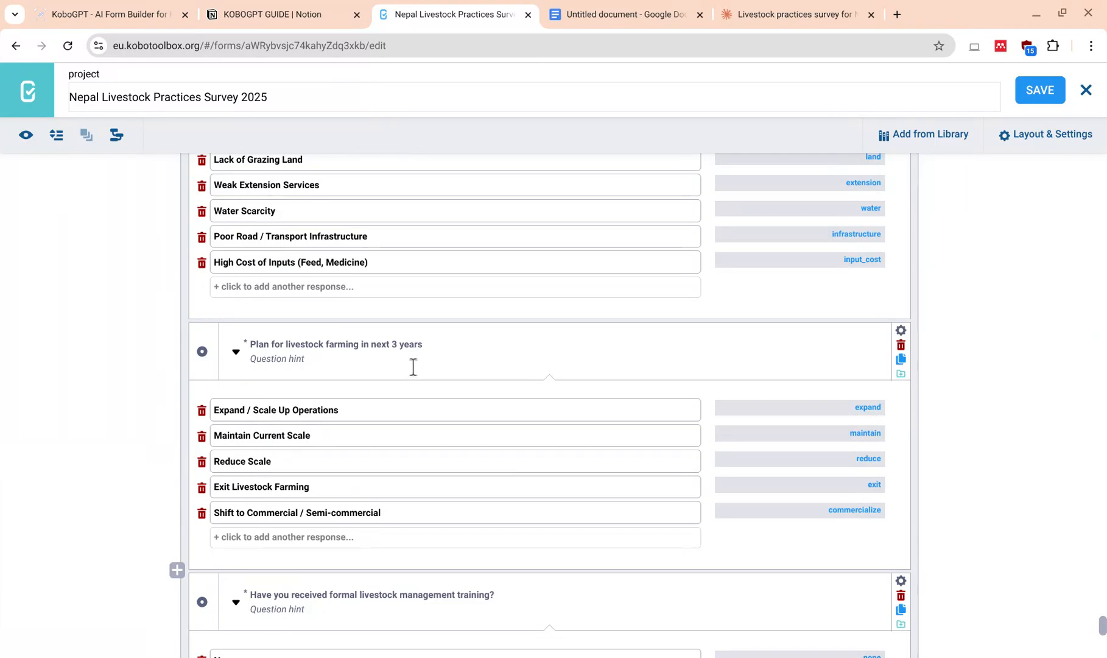
{"action": "scroll", "coordinate": [413, 367], "scroll_direction": "down", "scroll_amount": 6}
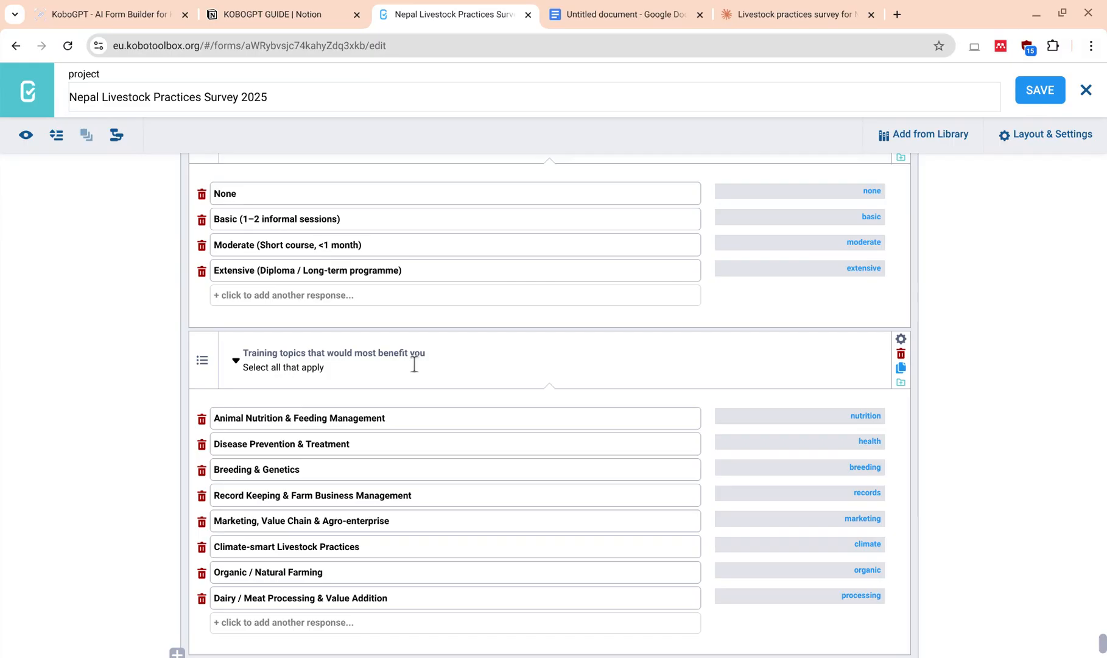
{"action": "scroll", "coordinate": [414, 364], "scroll_direction": "down", "scroll_amount": 2}
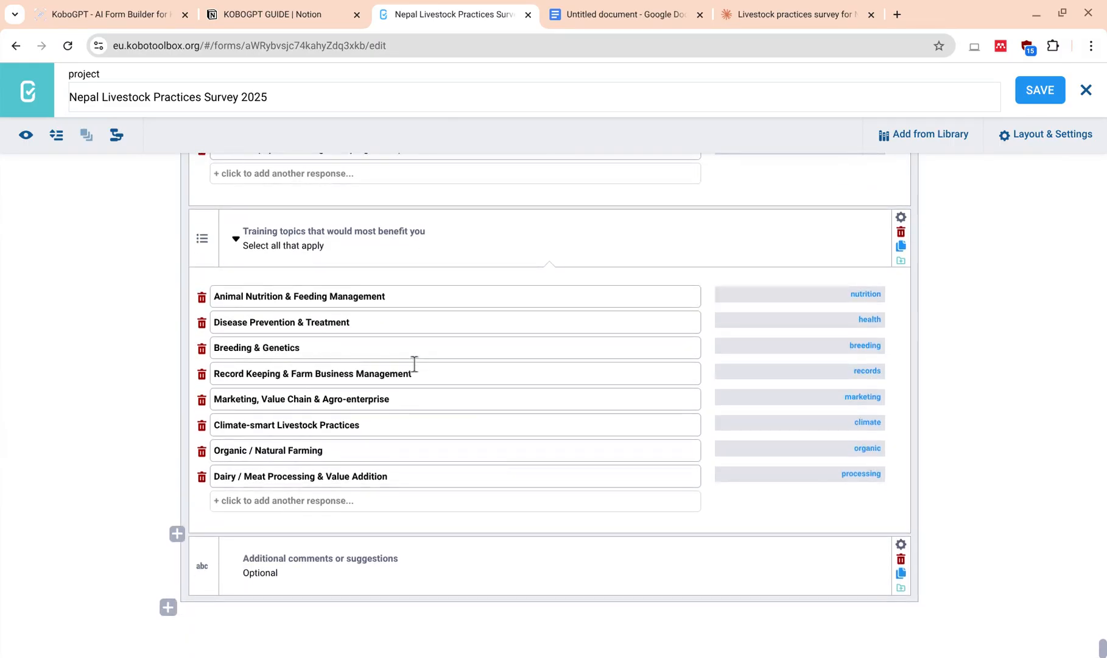
{"action": "scroll", "coordinate": [414, 359], "scroll_direction": "up", "scroll_amount": 1}
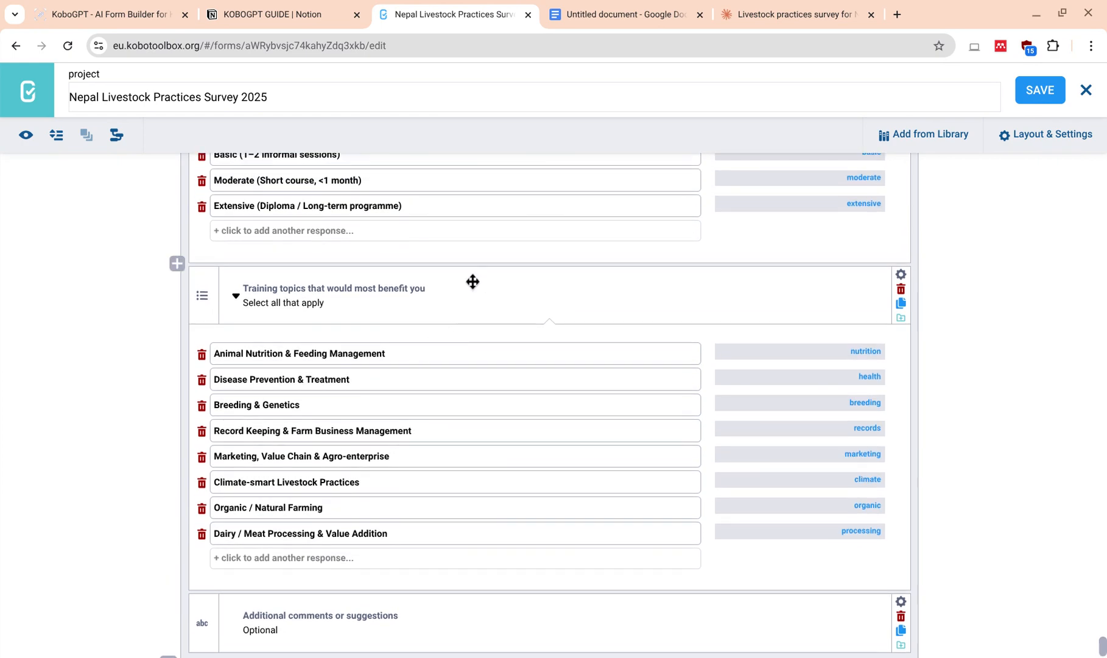
{"action": "scroll", "coordinate": [478, 274], "scroll_direction": "up", "scroll_amount": 15}
{"action": "scroll", "coordinate": [454, 322], "scroll_direction": "up", "scroll_amount": 15}
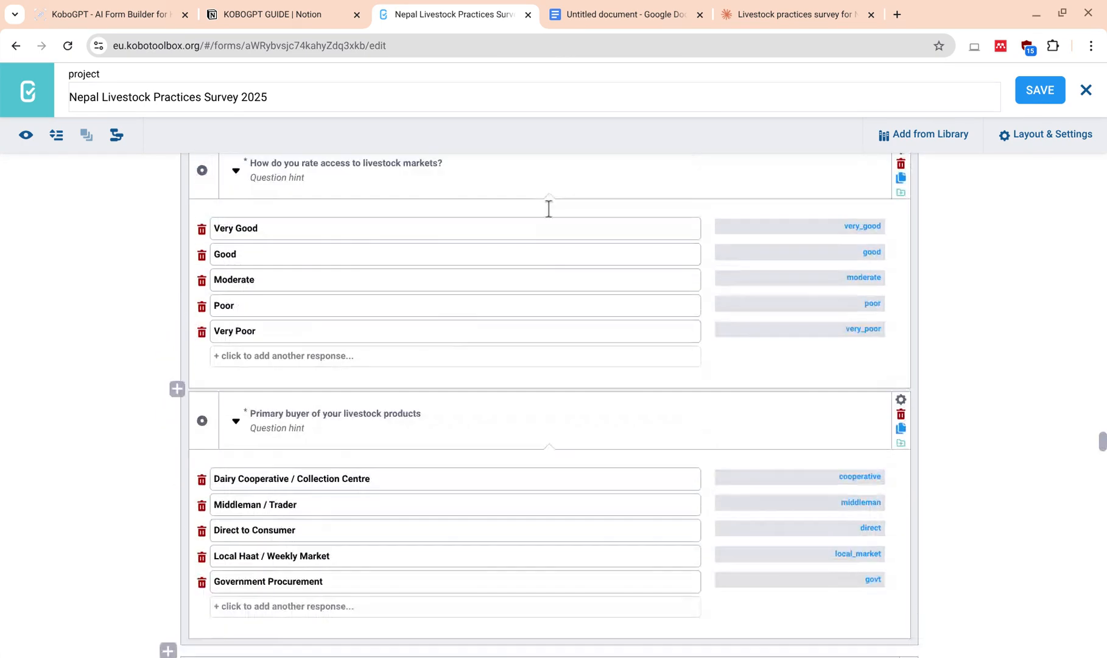
Step: Save the survey form and close the form builder
{"action": "left_click", "coordinate": [1048, 93]}
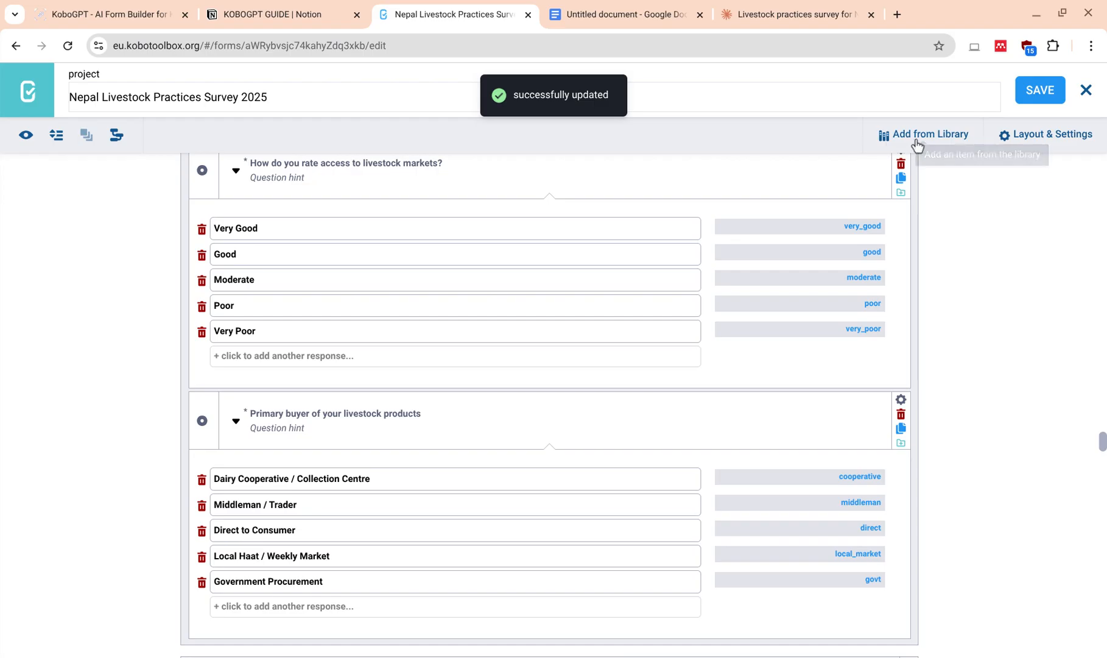
{"action": "left_click", "coordinate": [1086, 92]}
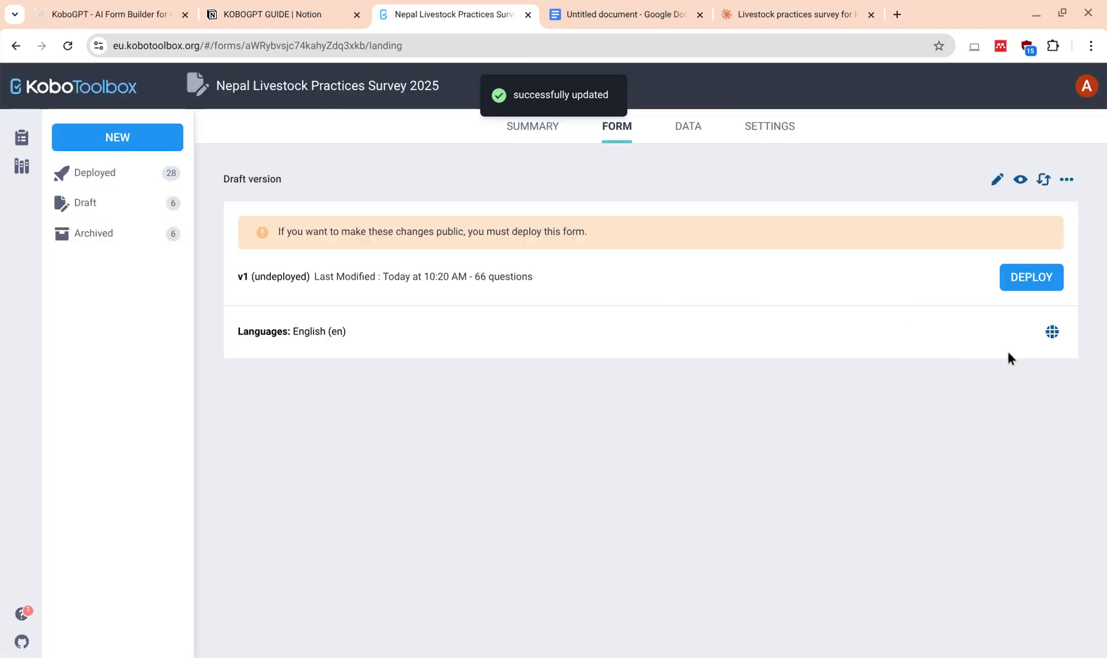